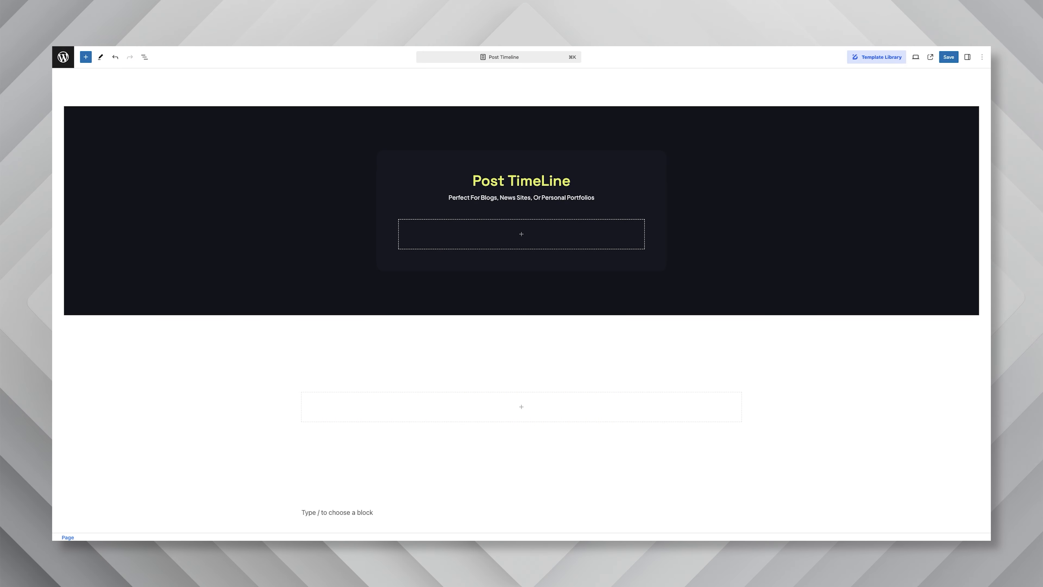
Insert a Post Timeline block into the empty container below the Post TimeLine heading and look over its posts
click(522, 235)
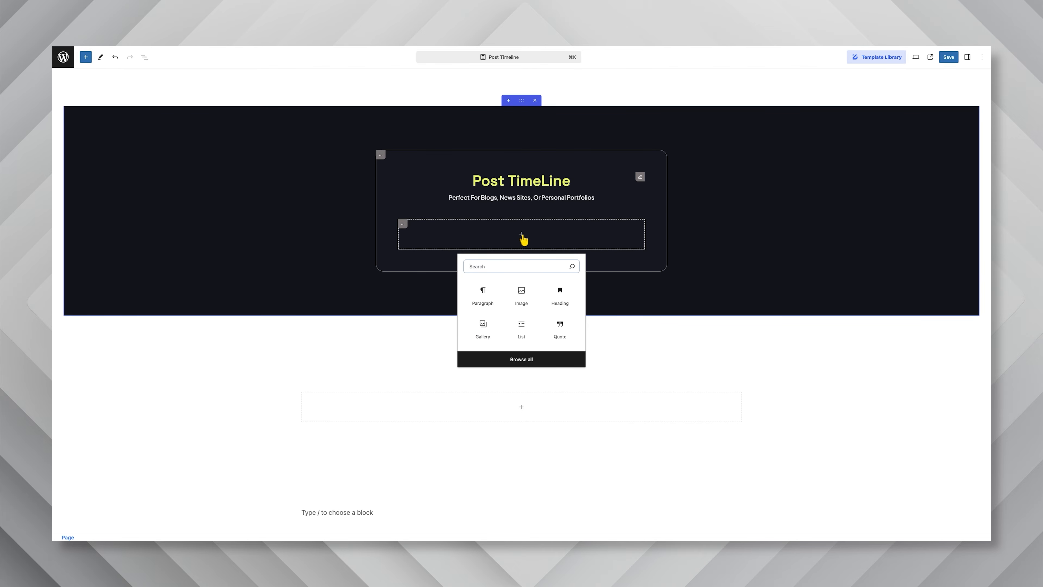
text(post ti)
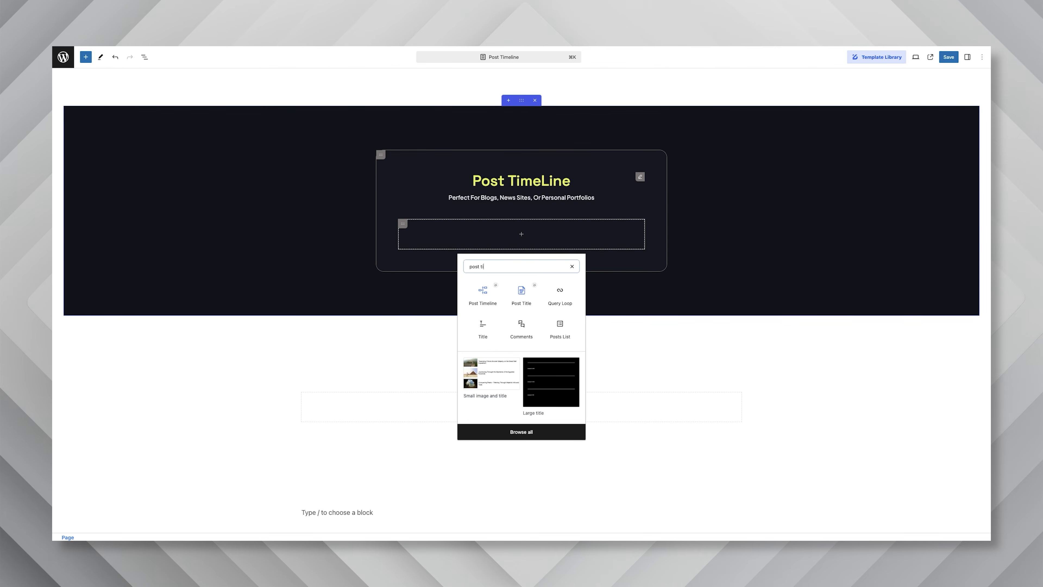
click(481, 294)
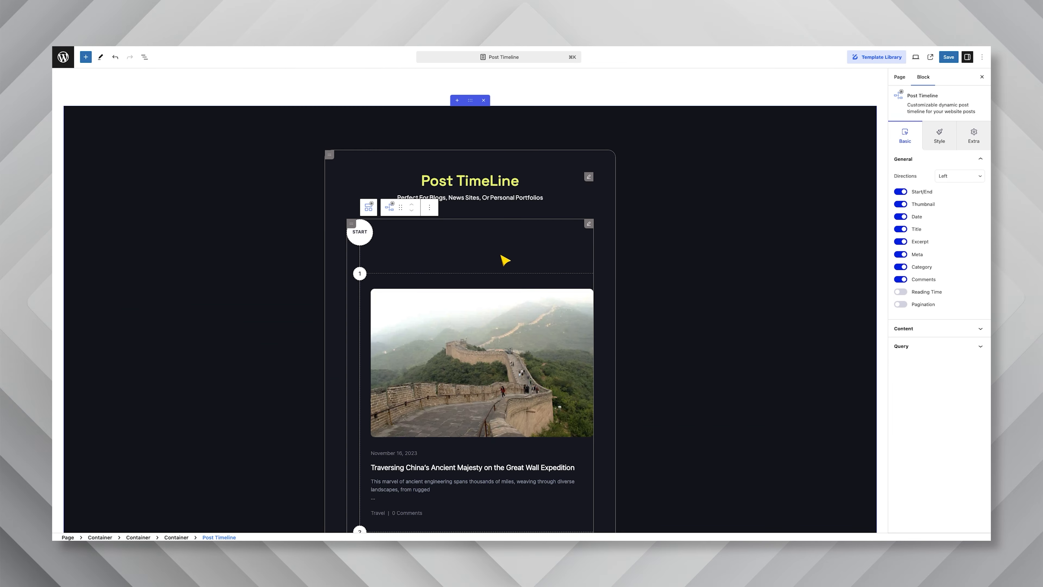
scroll(505, 260, down, 10)
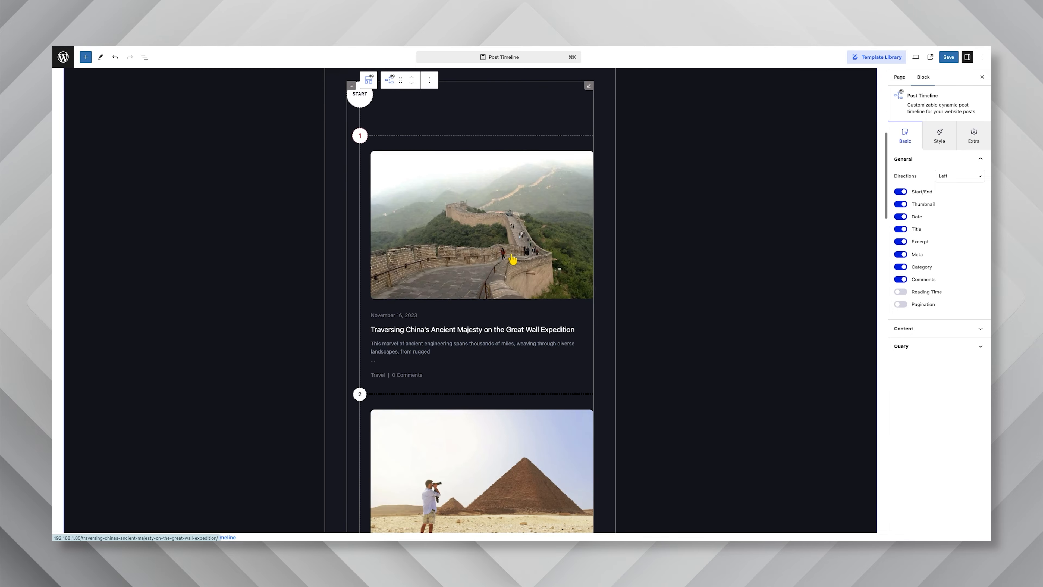
scroll(518, 255, down, 8)
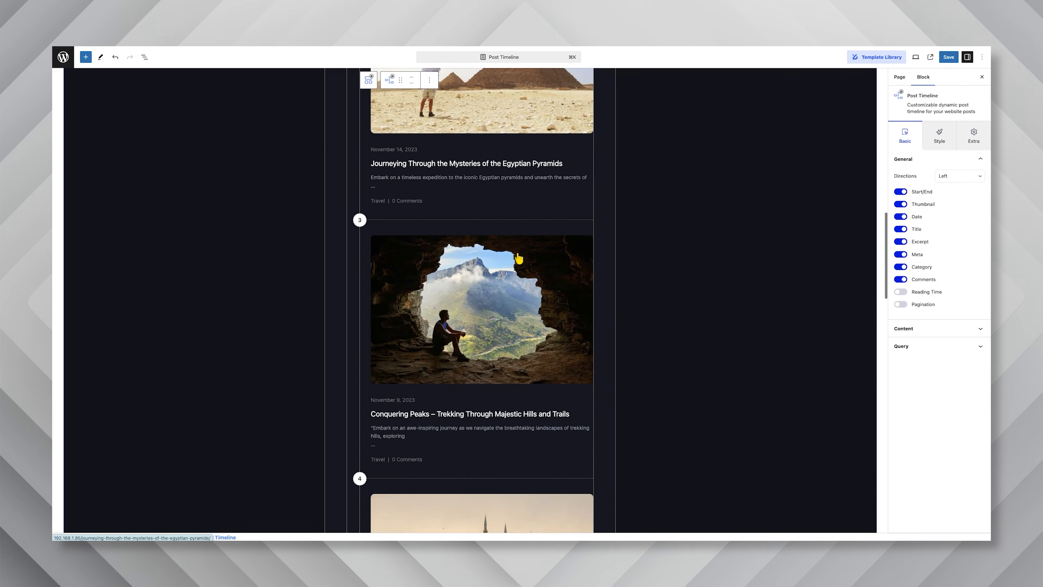
scroll(518, 255, up, 8)
scroll(520, 258, up, 10)
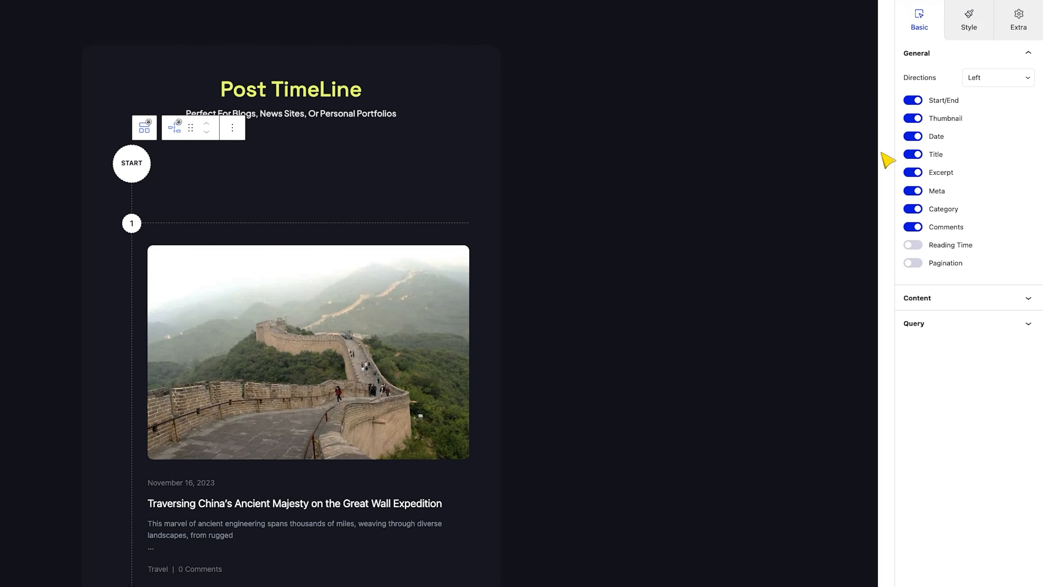
Try the Right and Center (Pro) directions for the post timeline and set the direction back to Left
click(984, 85)
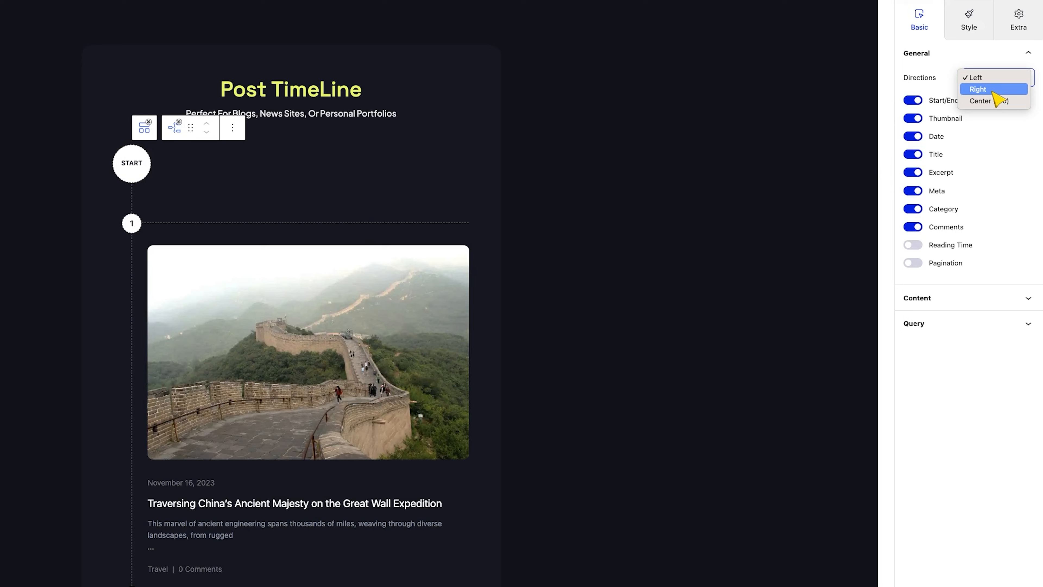
click(985, 89)
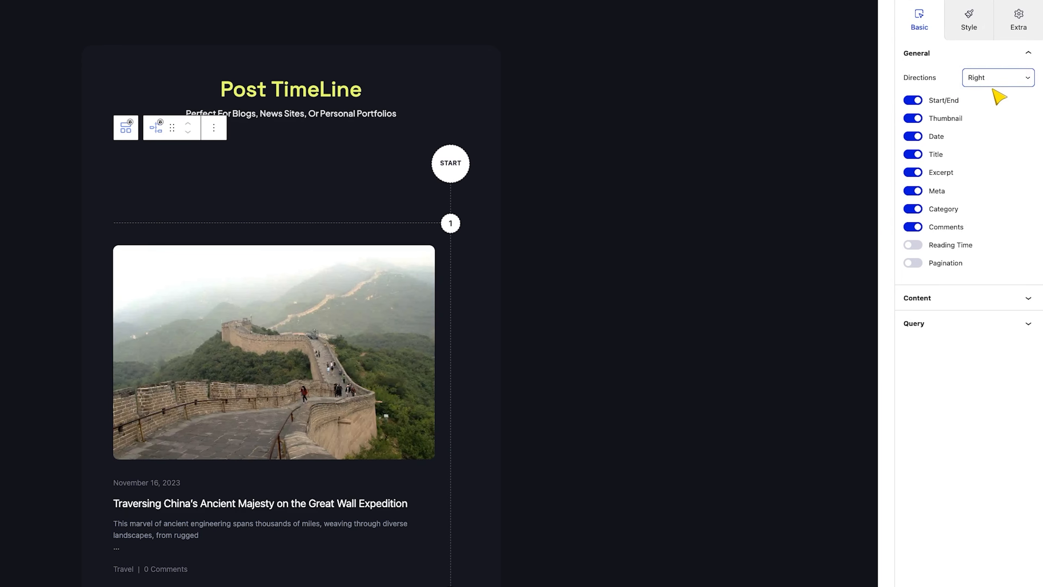
click(993, 84)
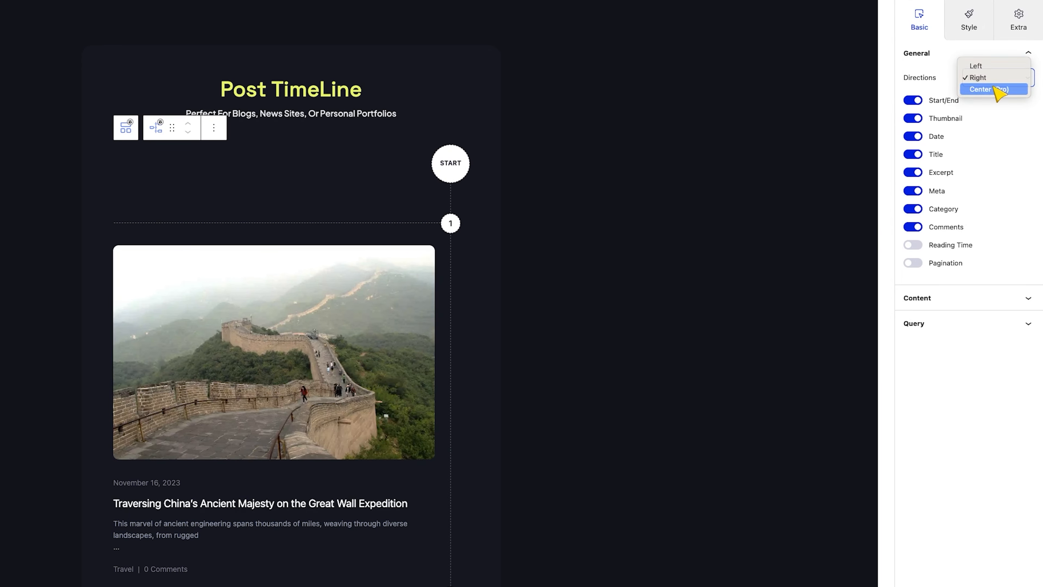
click(994, 90)
scroll(447, 236, down, 15)
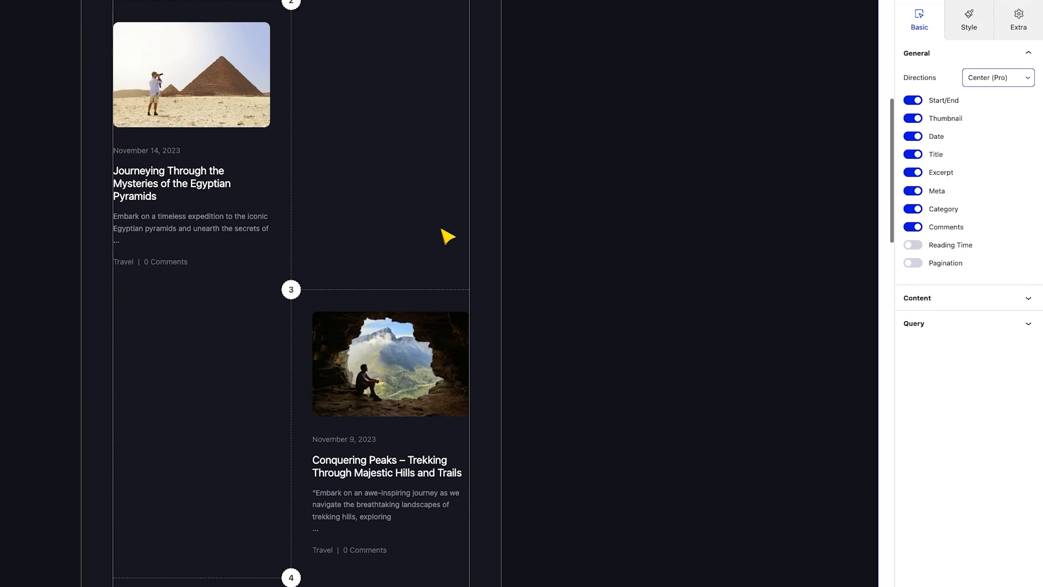
scroll(446, 234, up, 15)
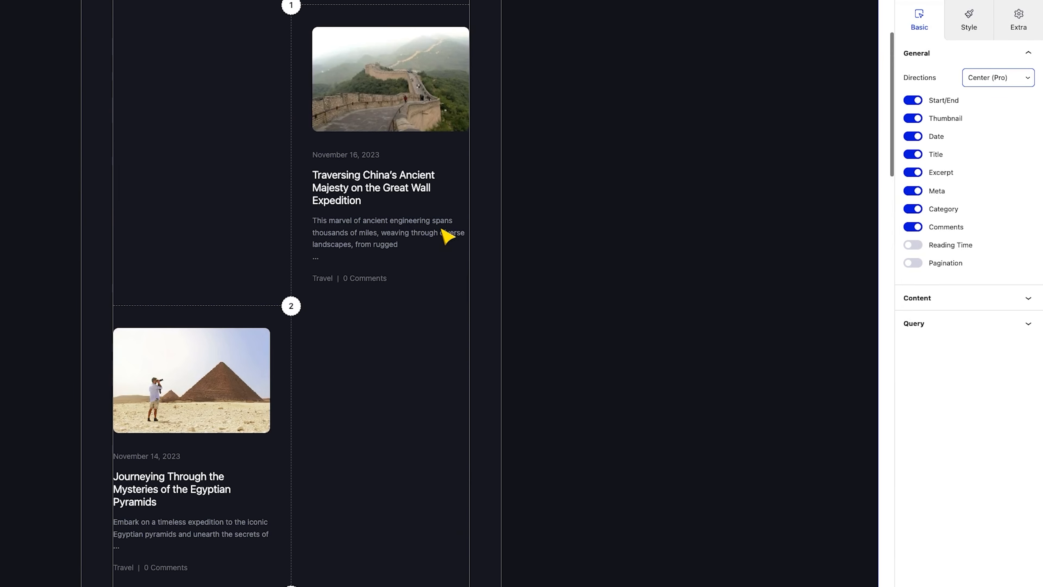
click(990, 78)
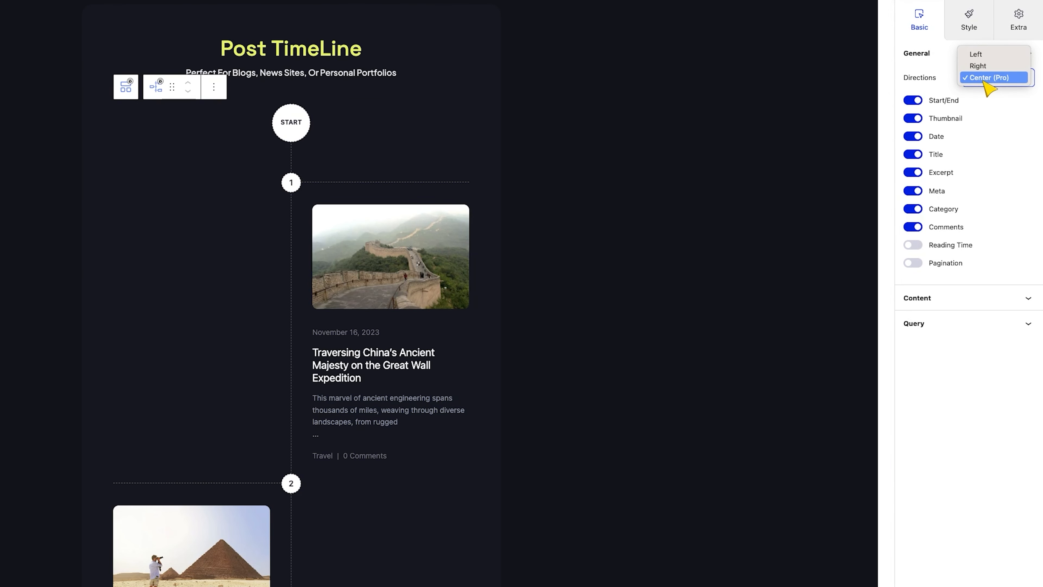
click(985, 55)
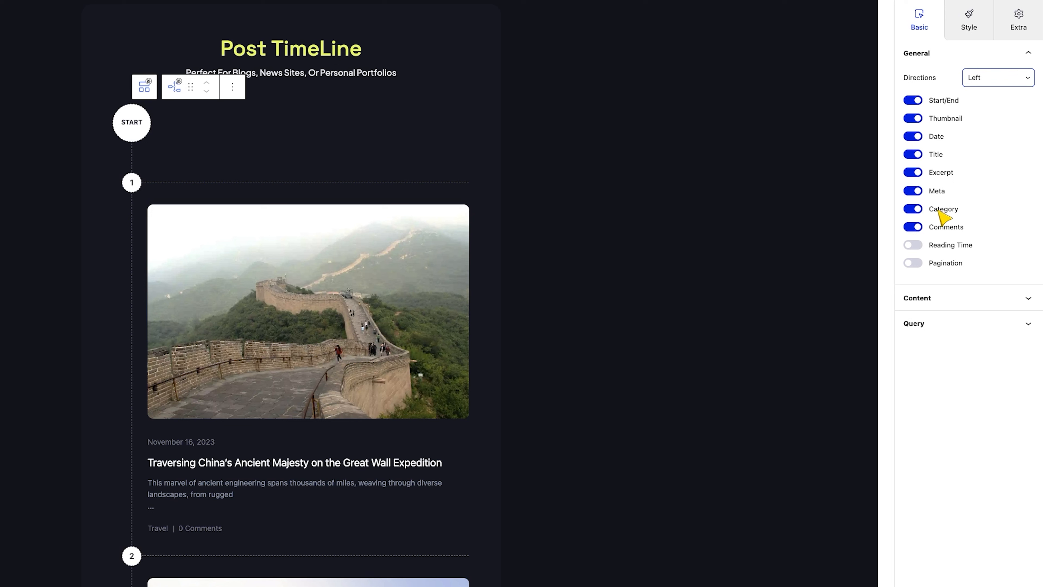
Hide the comments in the timeline items and clear the excerpt indicator
click(912, 227)
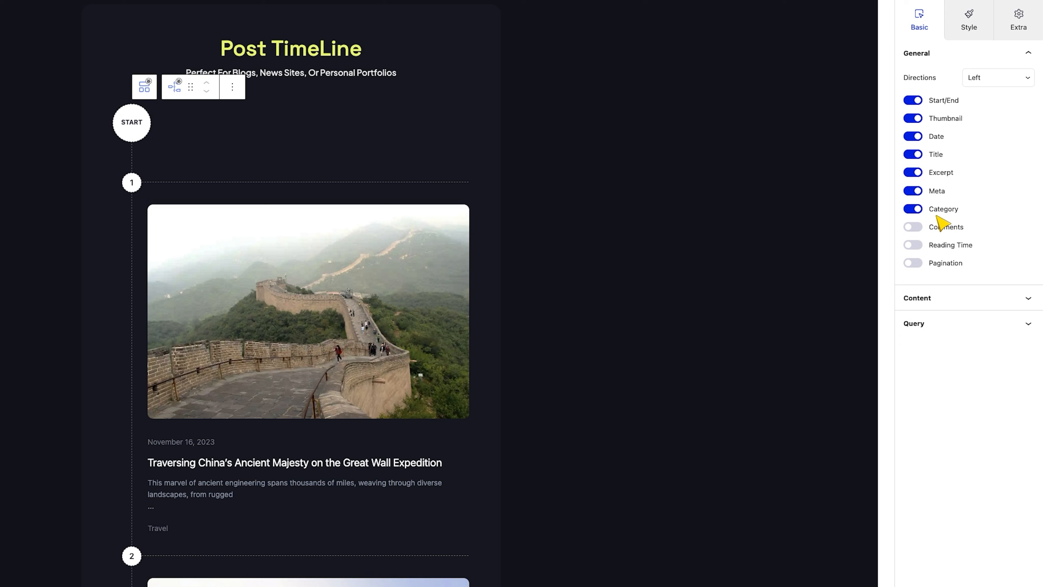
click(958, 299)
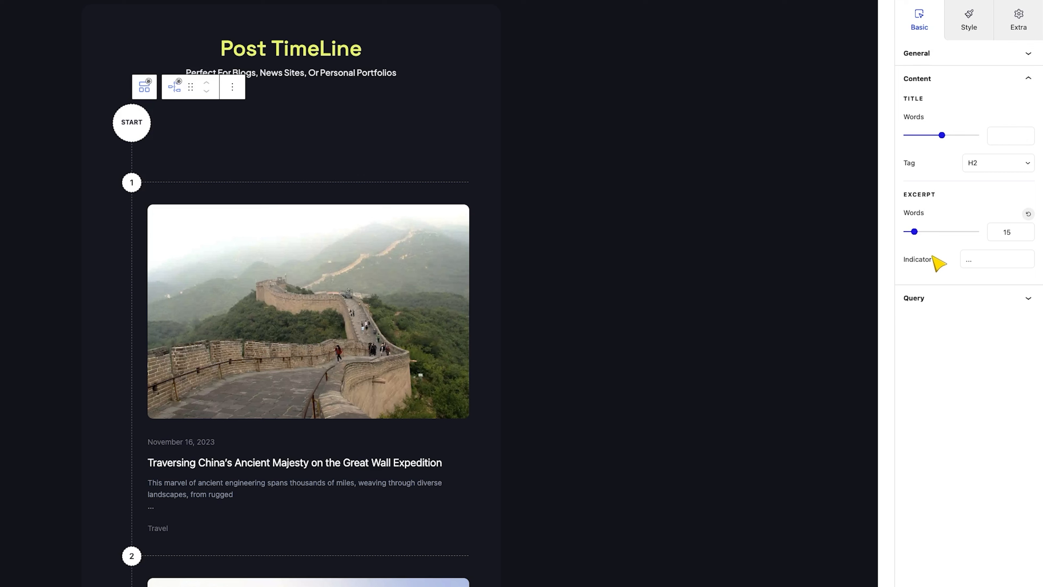
double_click(984, 265)
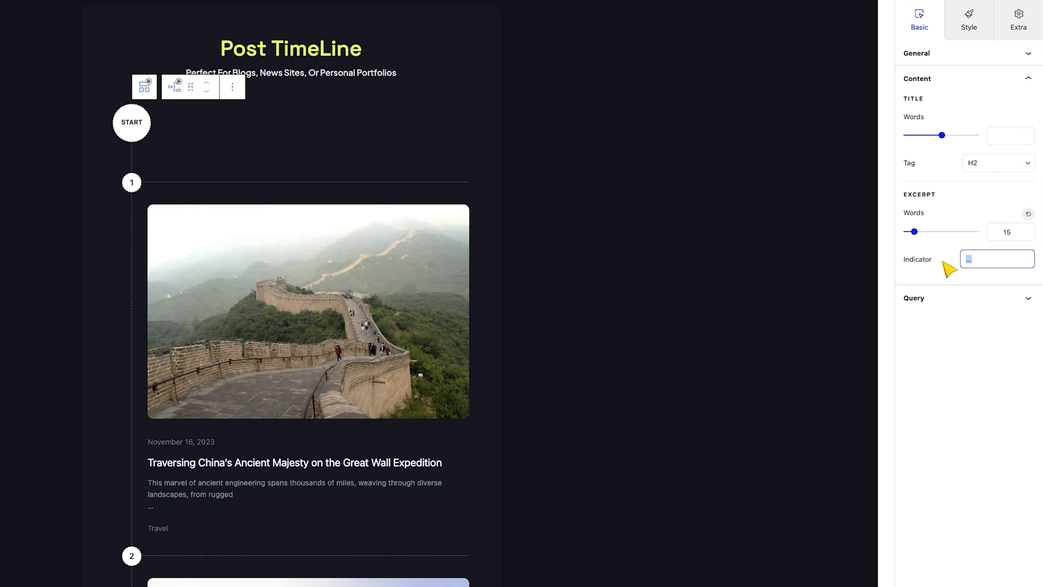
key(BackSpace)
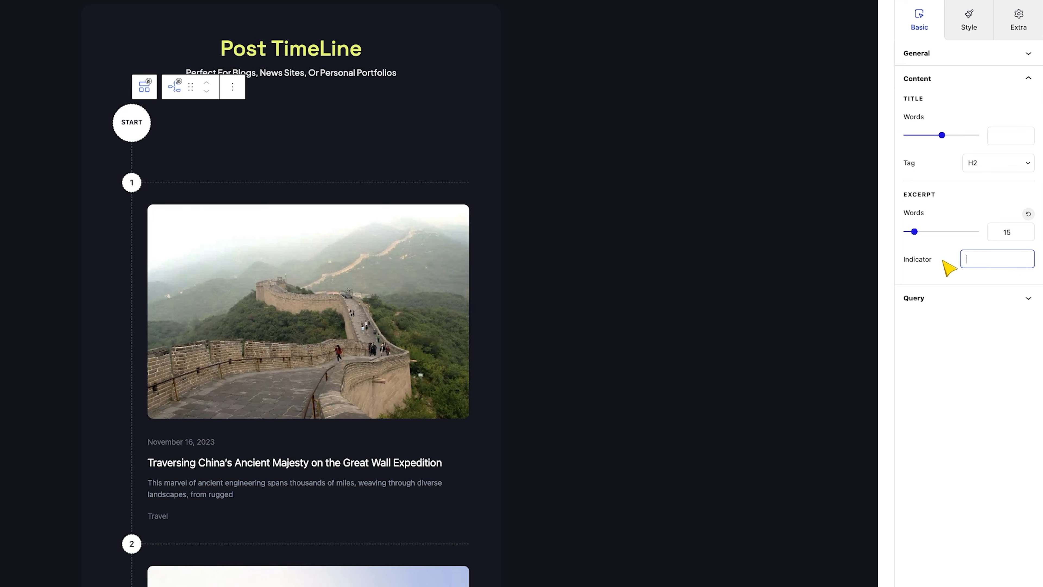
Set the timeline's query to include posts by Terms, using the Fashion category
click(932, 298)
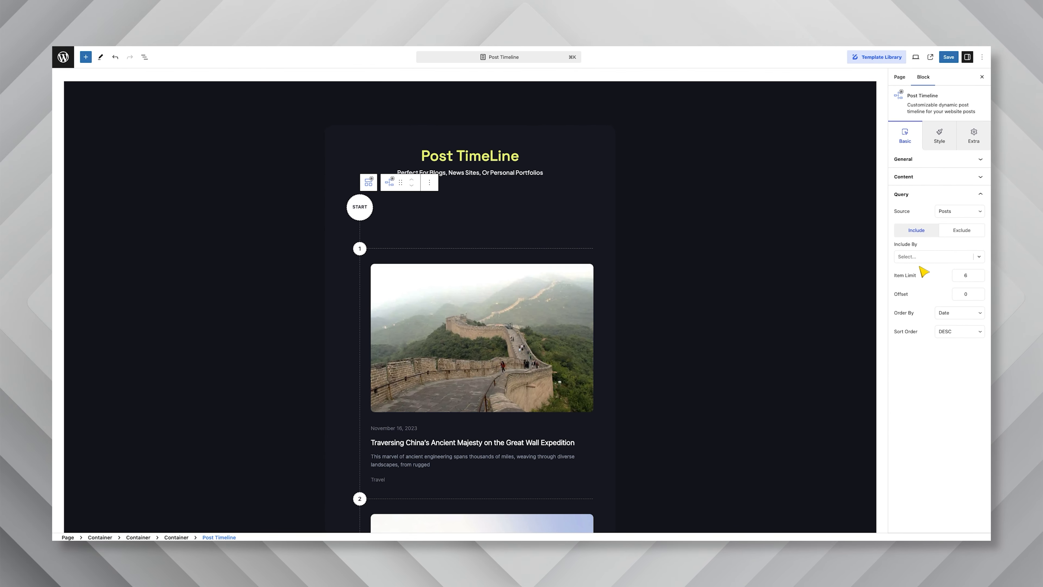
click(930, 258)
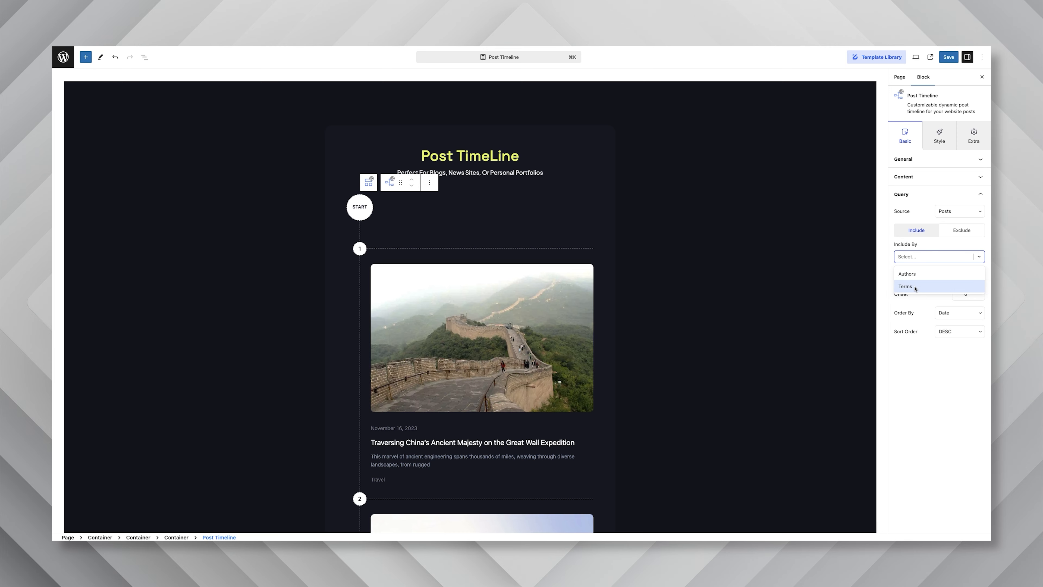
click(931, 286)
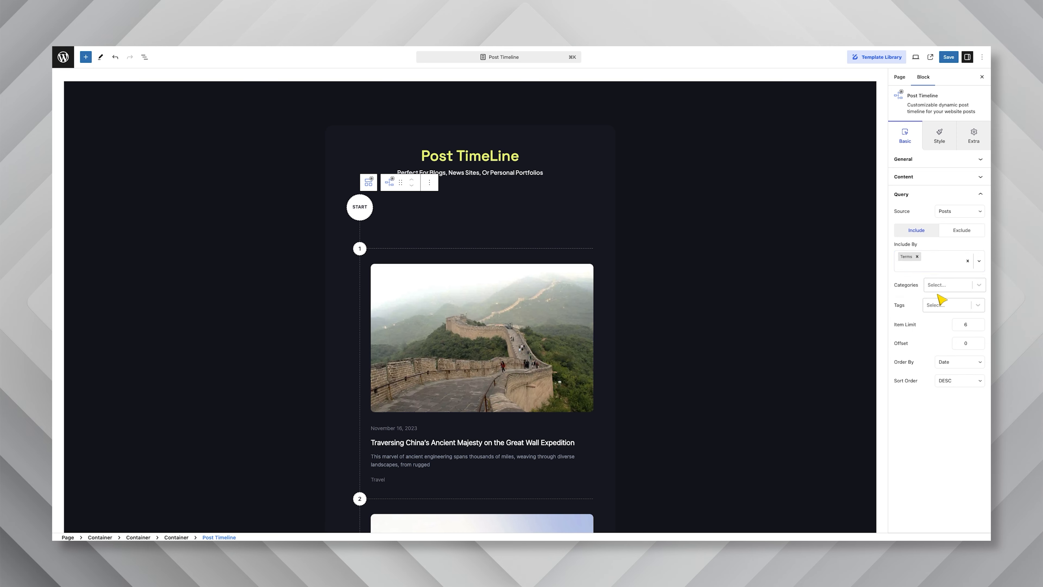
click(939, 288)
click(942, 316)
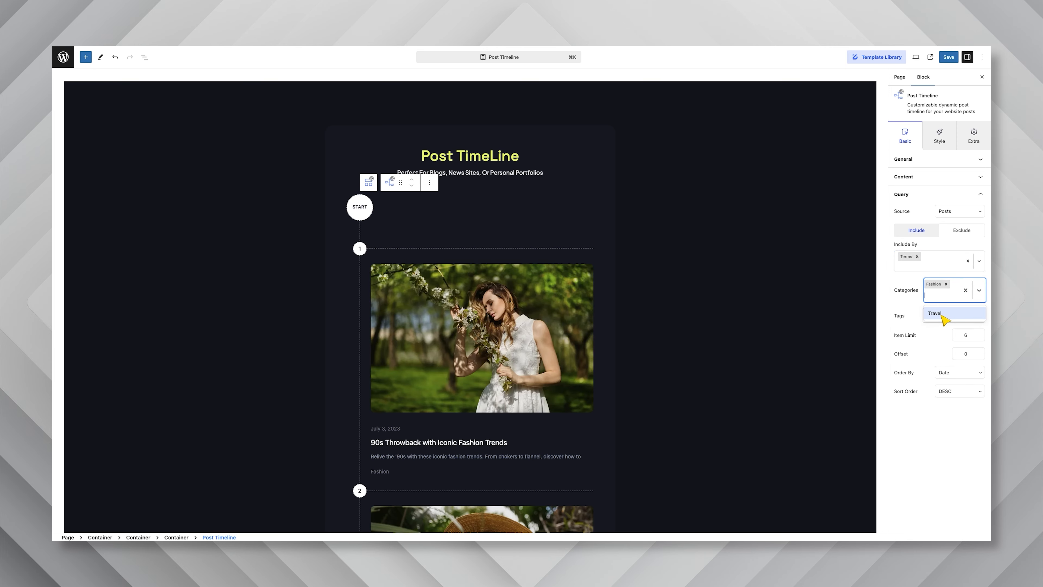
Limit the timeline's query to 3 items and check the listed posts
click(930, 333)
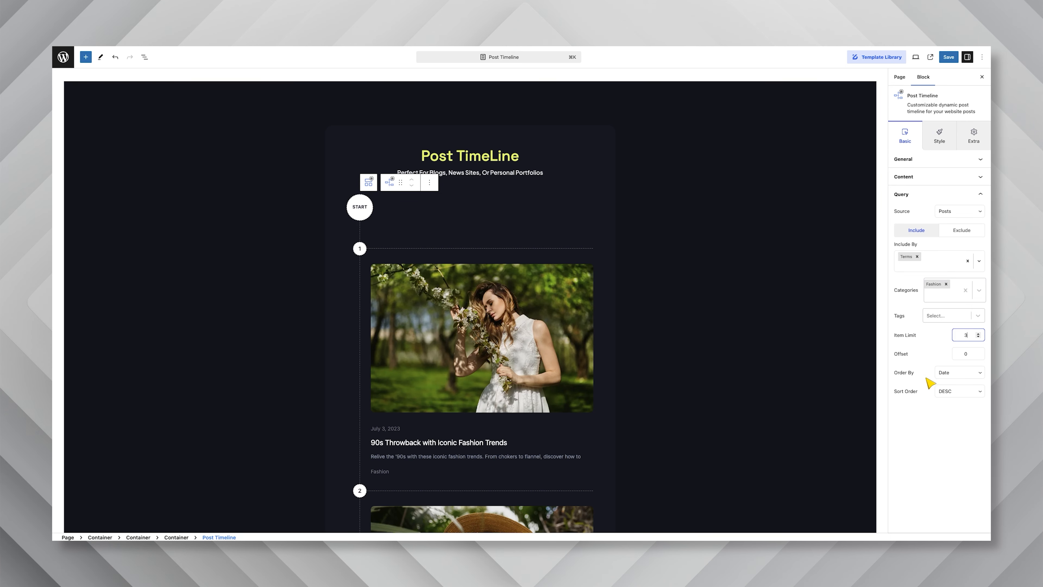
scroll(699, 315, down, 2)
scroll(702, 318, down, 10)
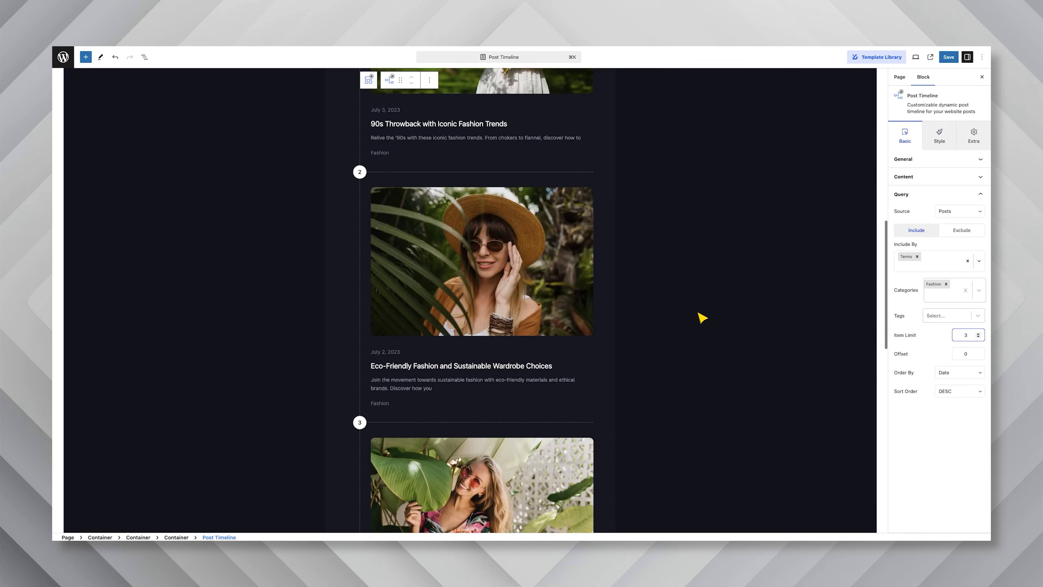
scroll(702, 317, up, 4)
scroll(702, 318, up, 10)
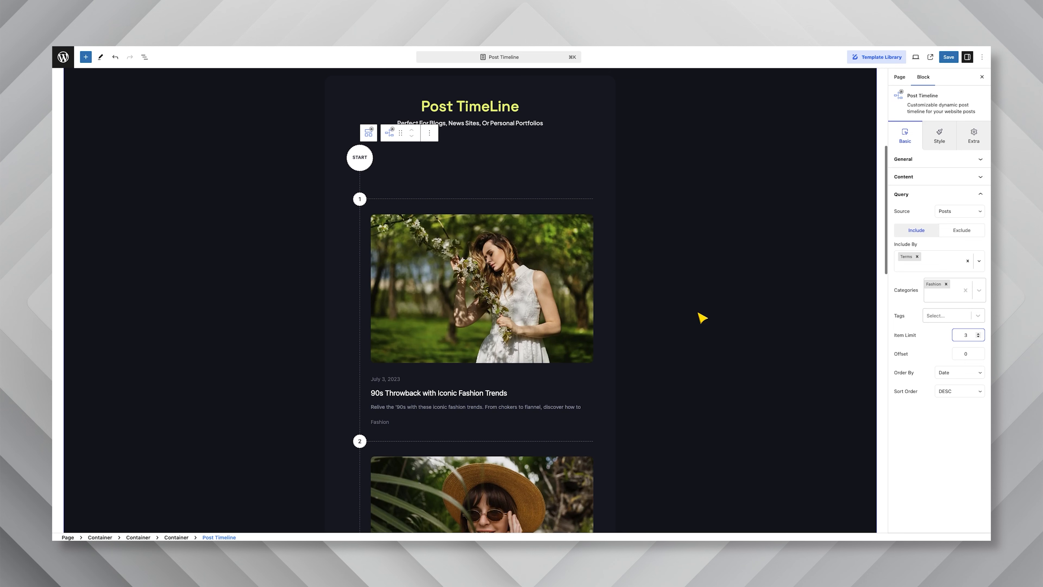
Style the timeline's line with the colour #484848 and the Solid line style
click(931, 142)
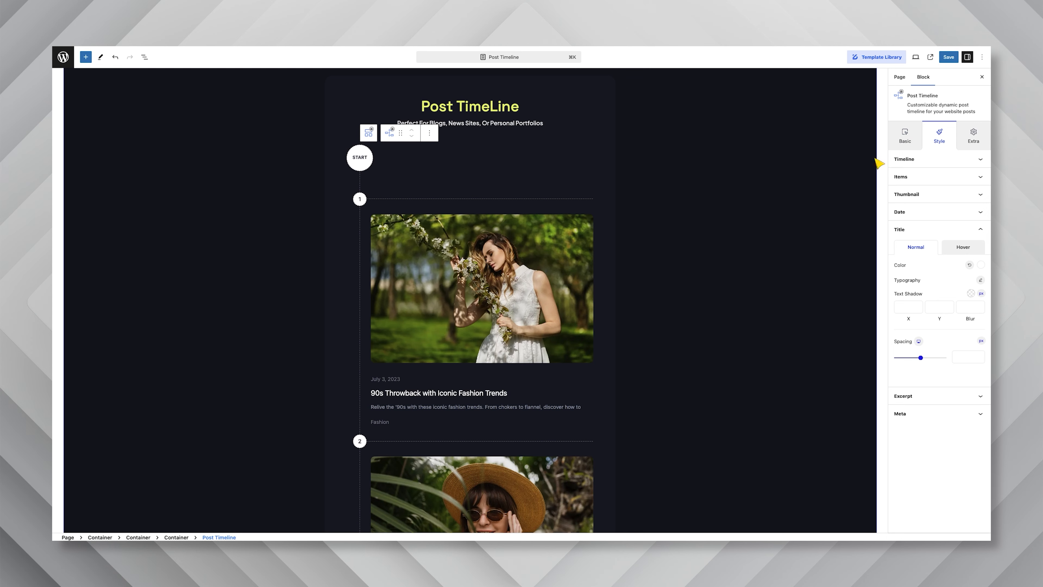
click(903, 159)
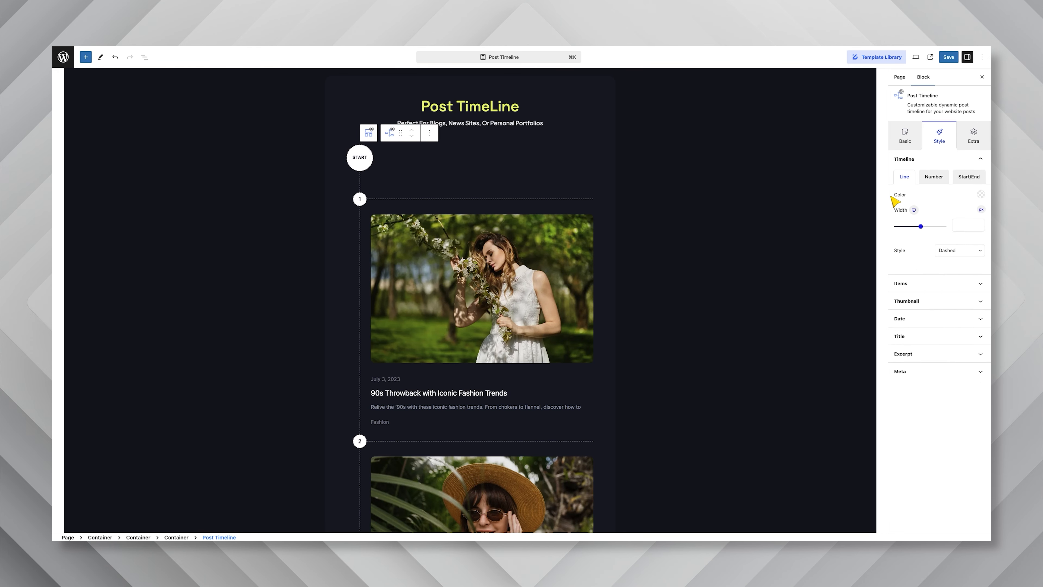
click(980, 196)
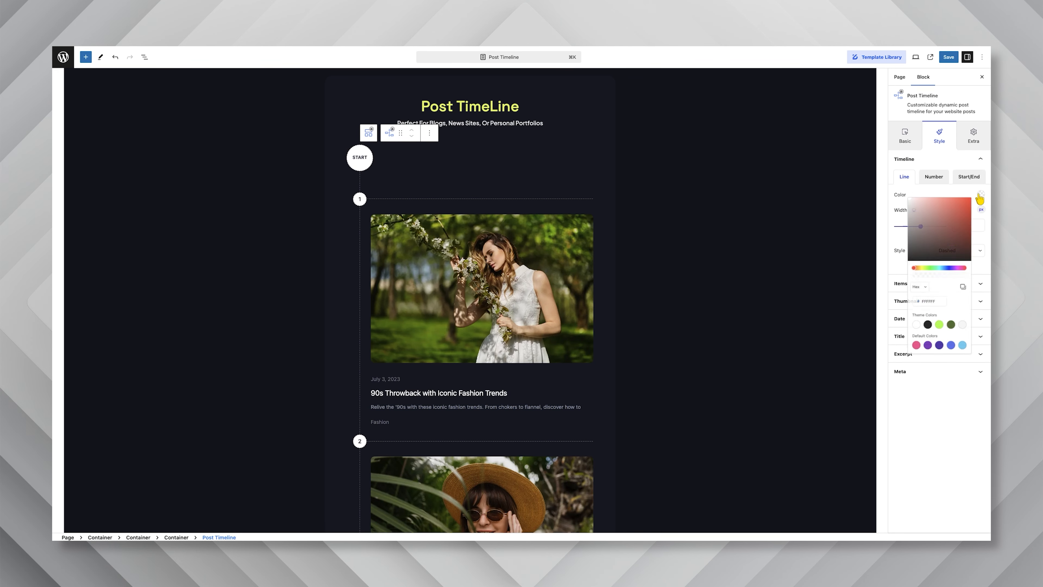
drag(931, 217, 901, 256)
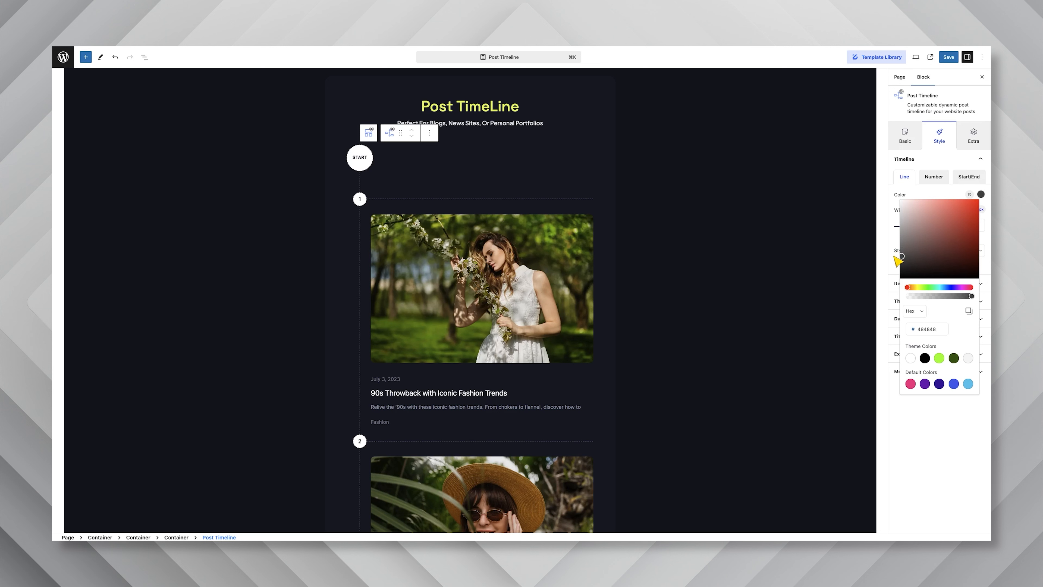
click(937, 192)
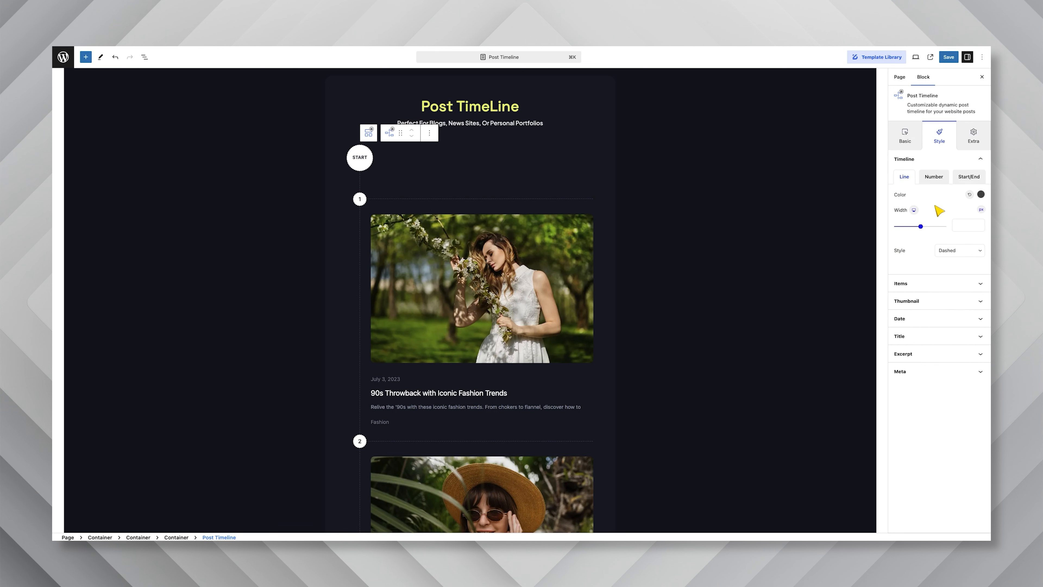
click(963, 257)
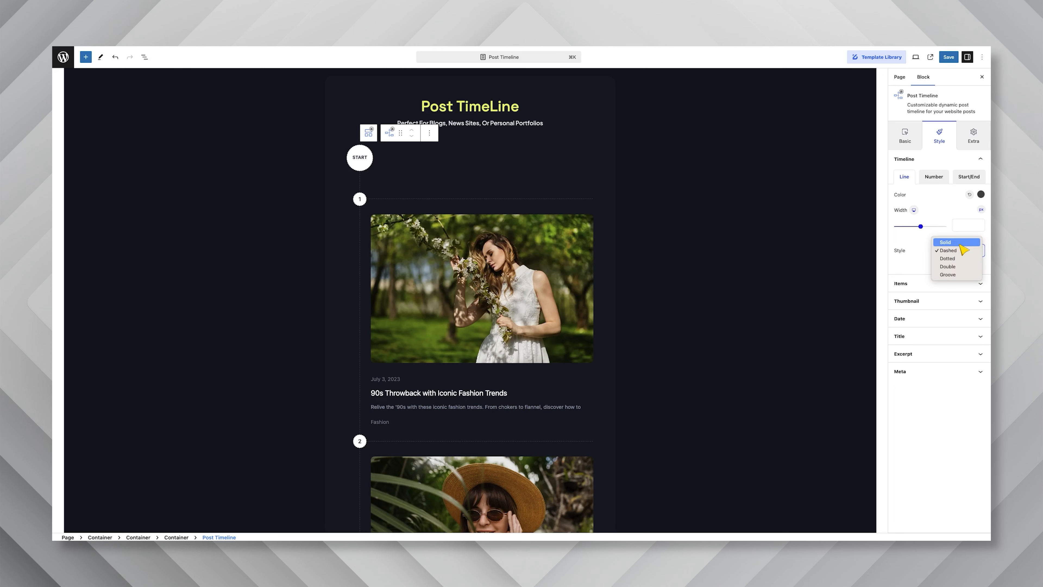
click(963, 243)
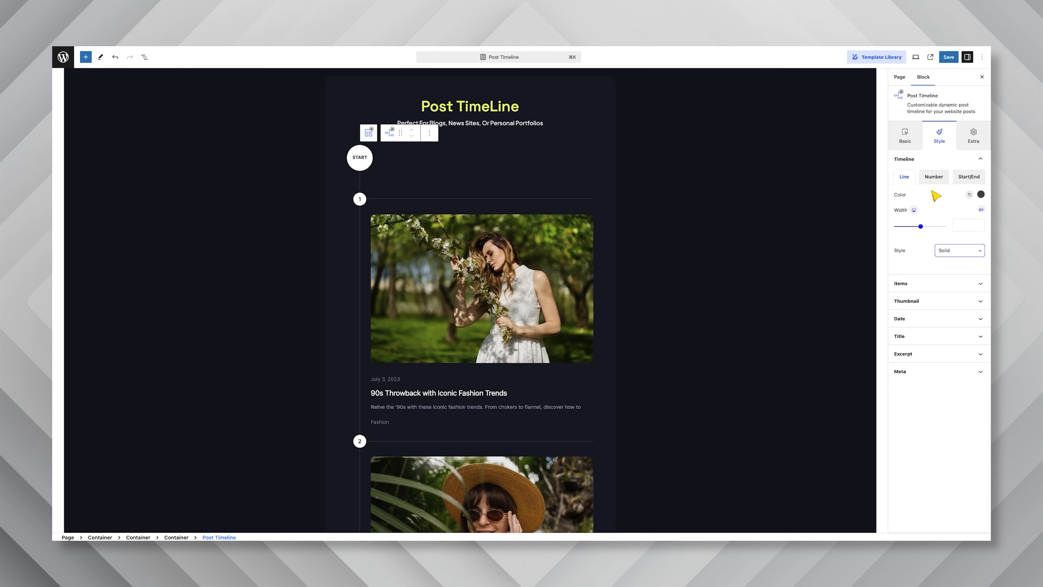
Set the text colour of the timeline numbers to #292929
click(933, 177)
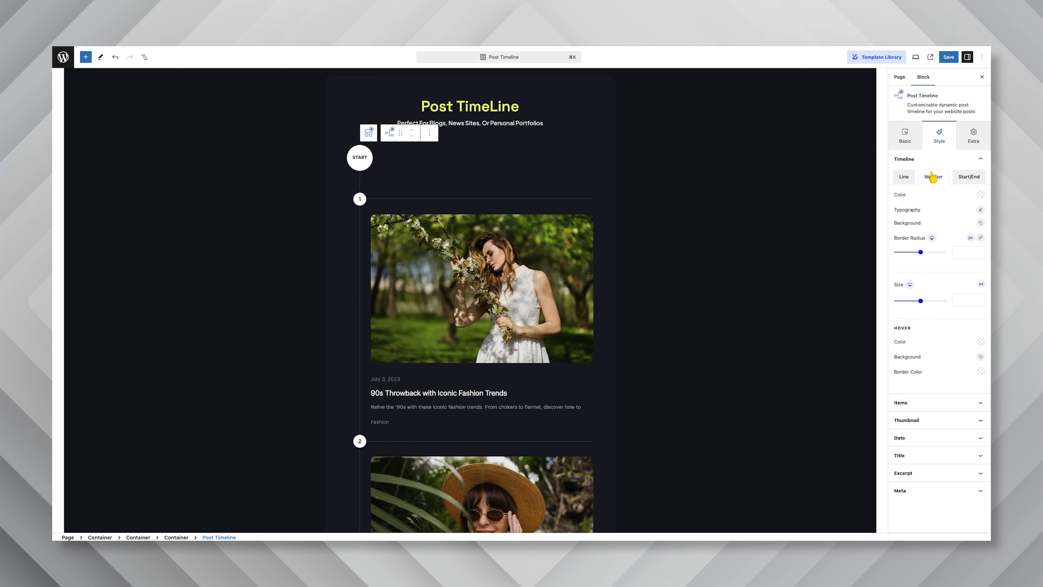
click(980, 194)
double_click(923, 329)
text(292929)
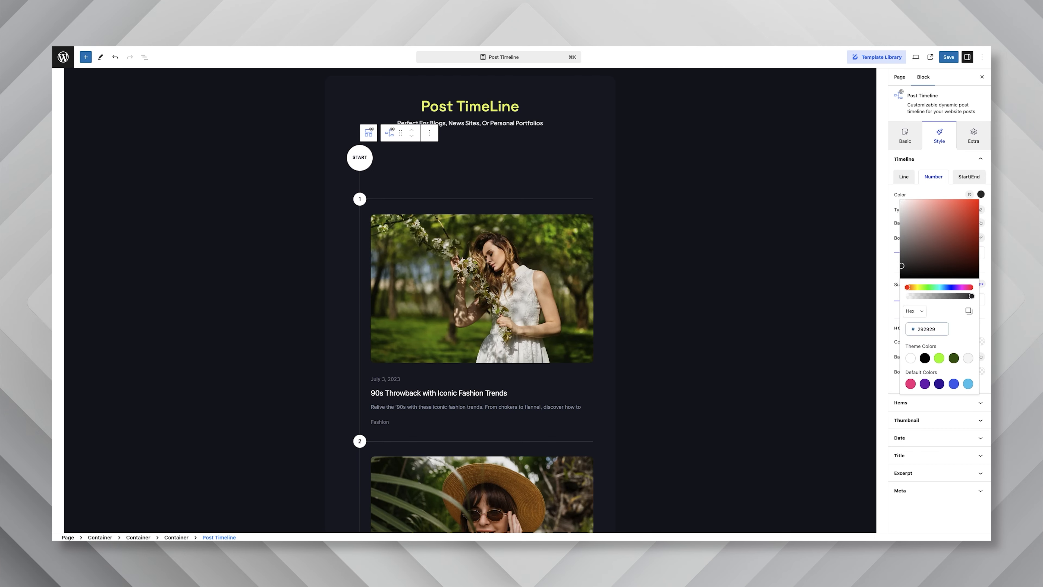
click(939, 197)
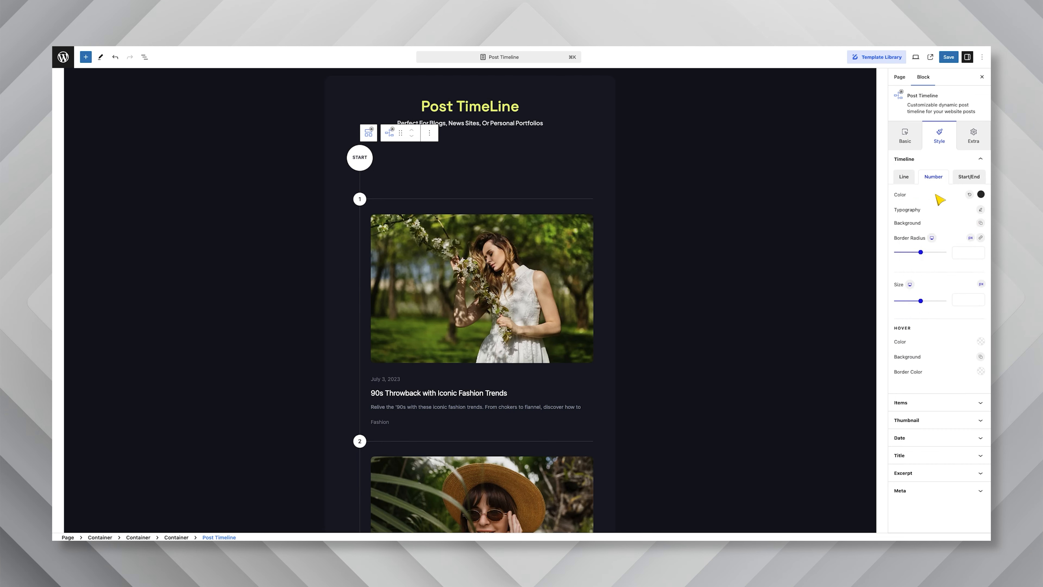
Set the timeline numbers' typography to the Space Grotesk font with weight 400 and a custom font size
click(981, 211)
text(spa)
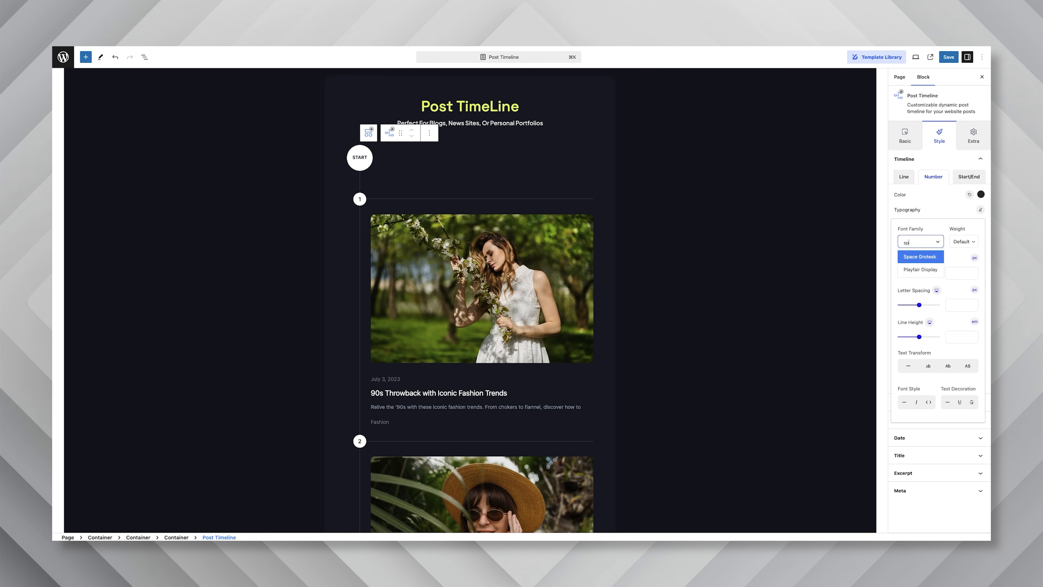
click(908, 258)
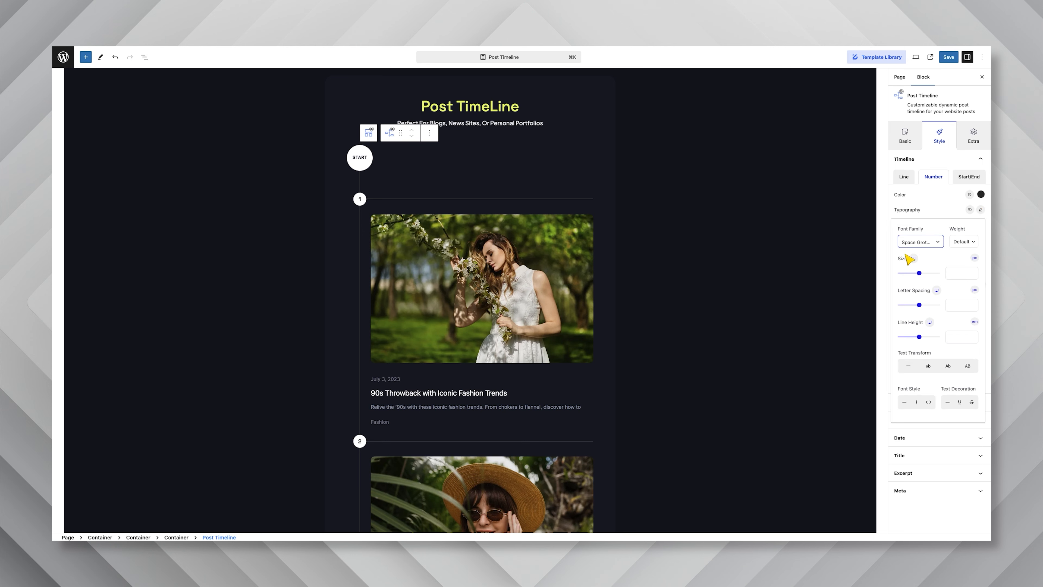
click(956, 241)
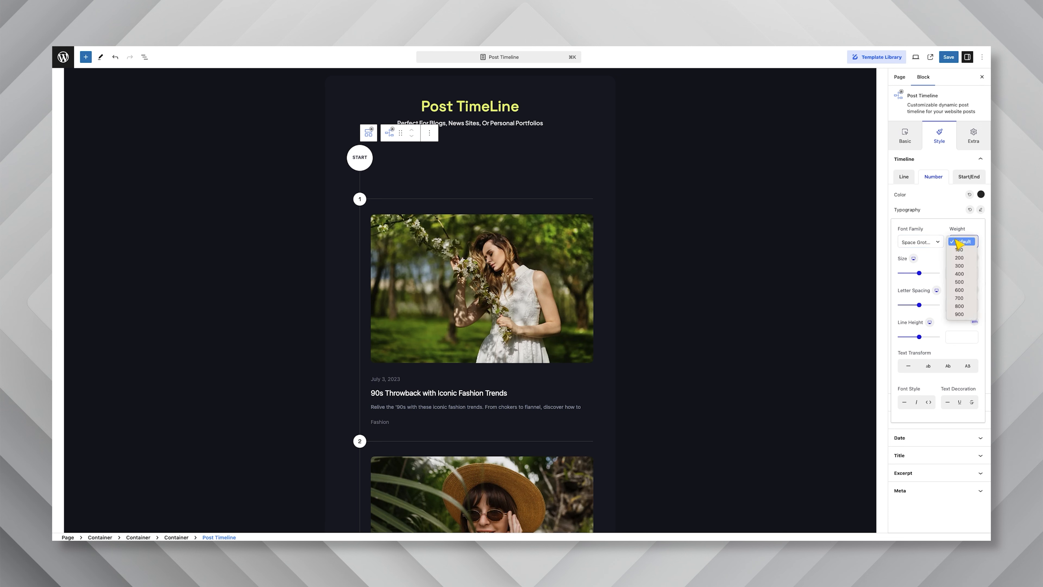
click(963, 273)
click(961, 274)
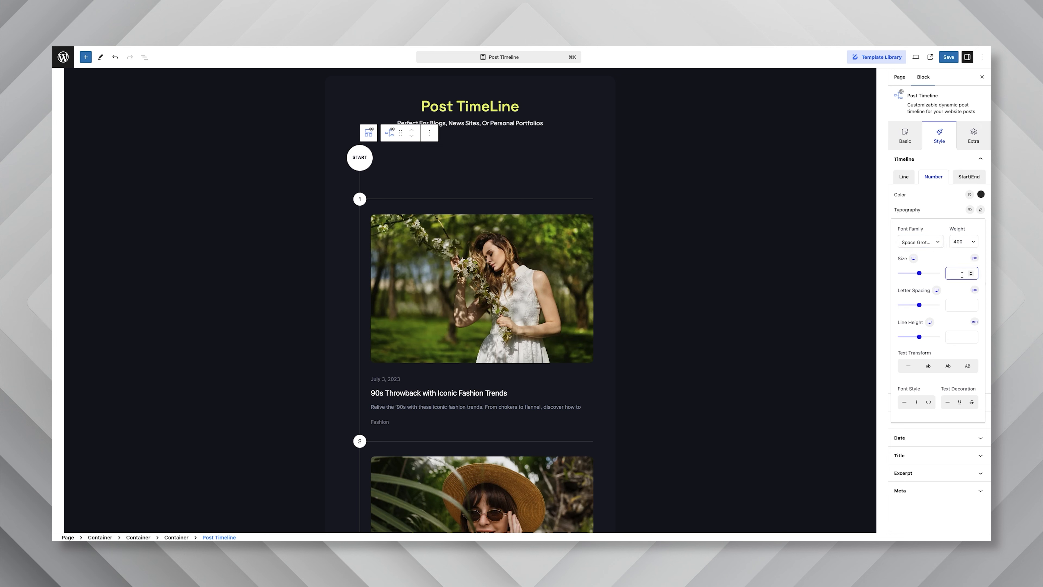
text(15)
click(951, 217)
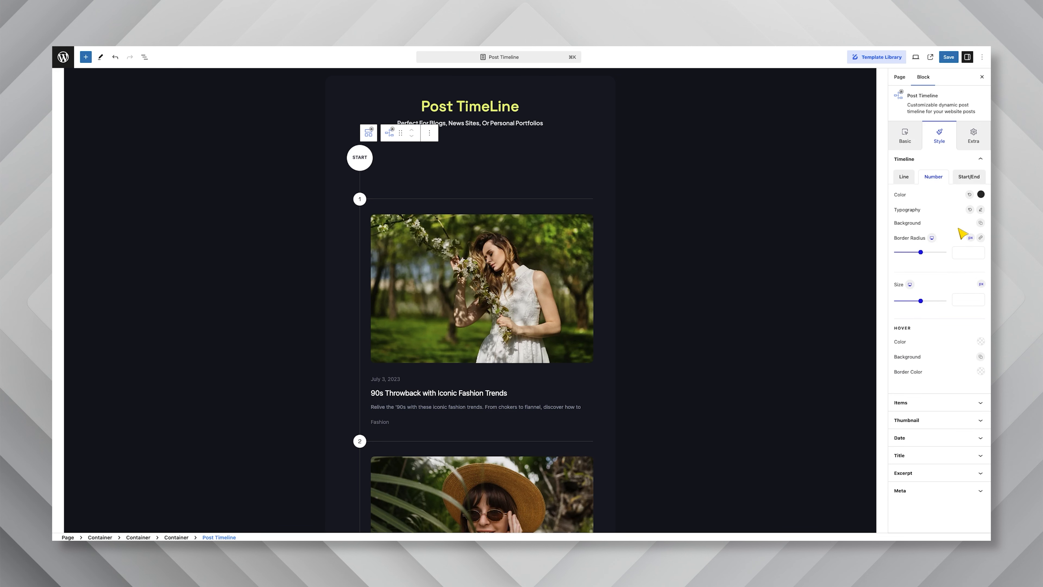
Give the timeline numbers a Classic background in the yellow-green colour #e6f85e
click(980, 224)
click(975, 271)
click(923, 407)
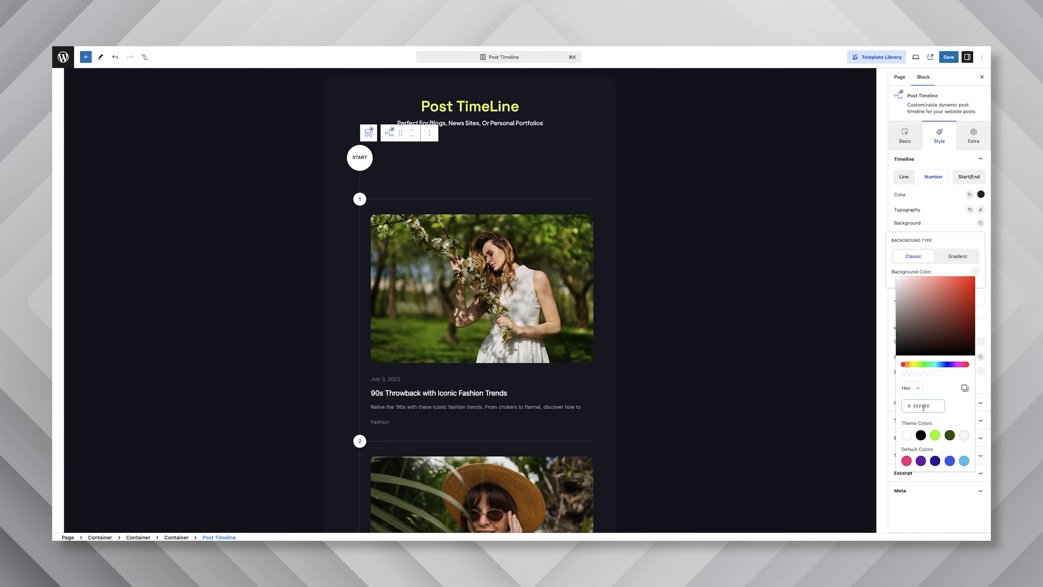
text(e6f85e)
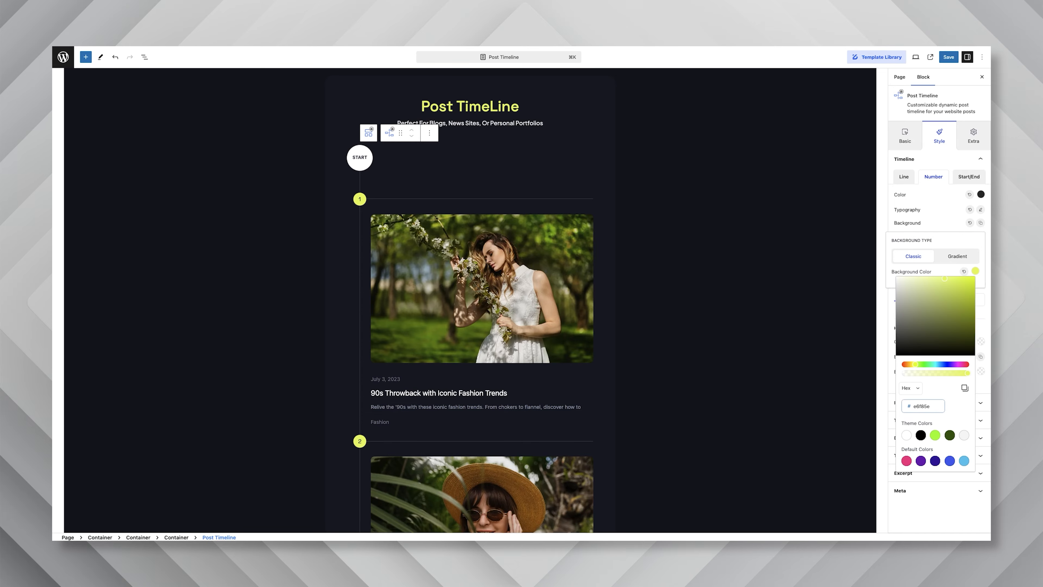
click(953, 232)
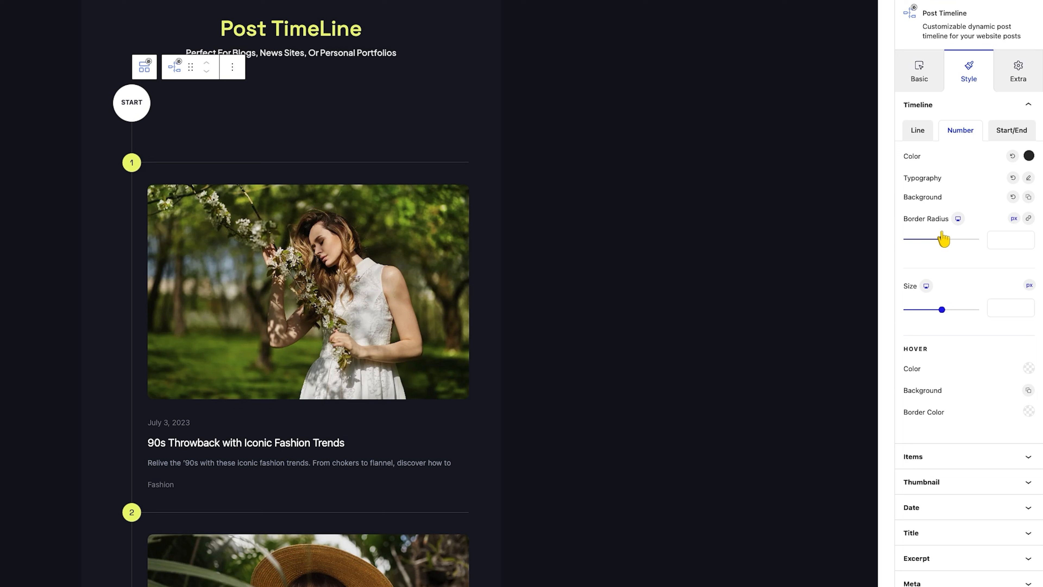
Set the timeline numbers' size to 35 px and their hover border colour to white
click(991, 304)
text(35)
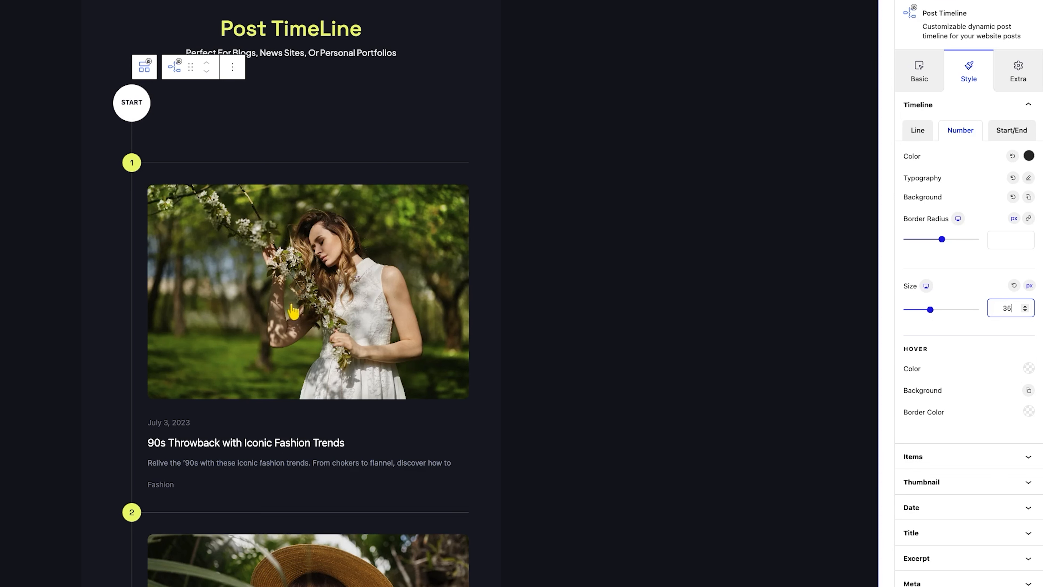
click(1027, 411)
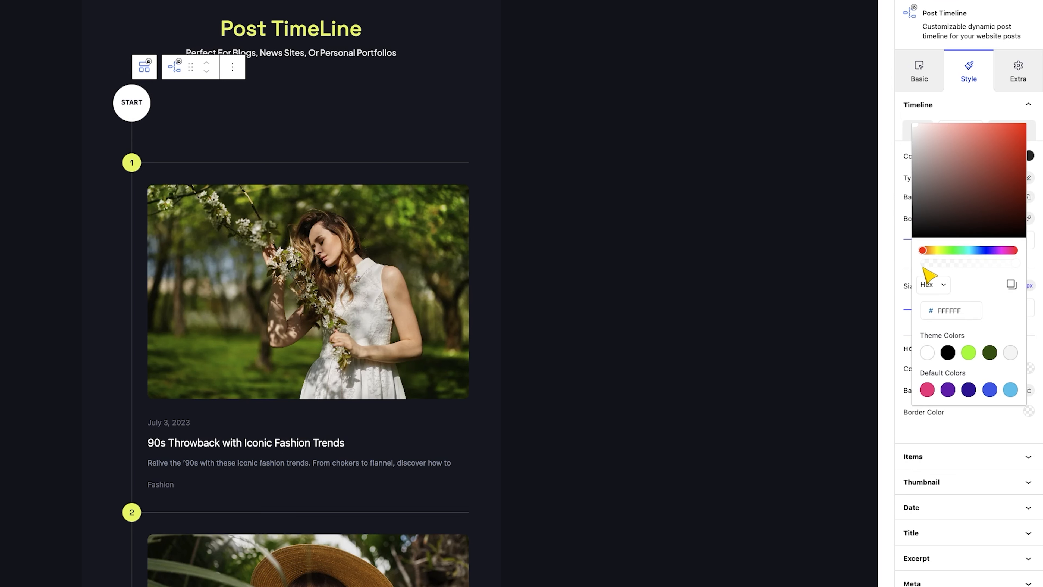
click(963, 429)
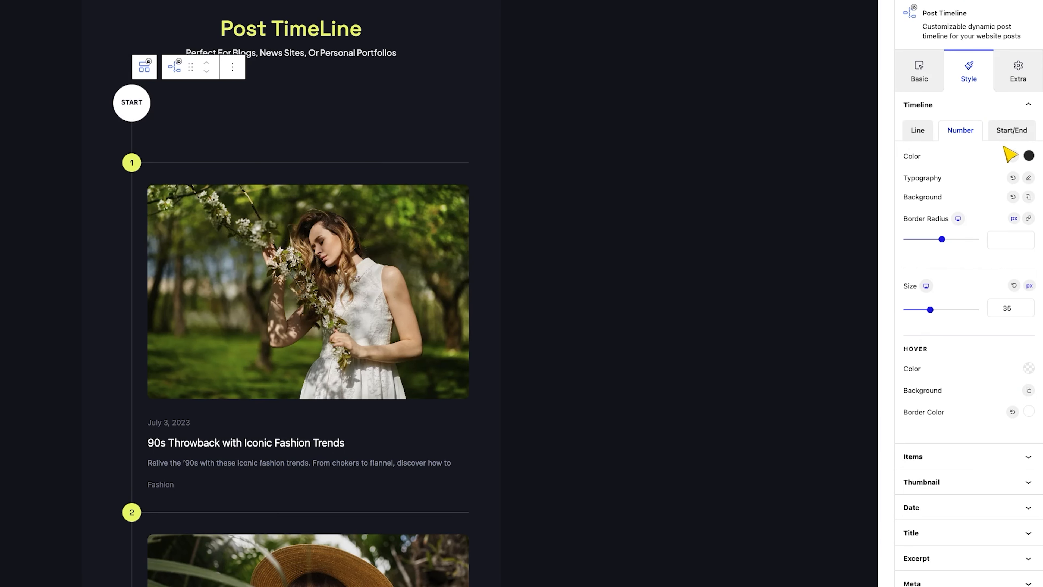
Set the Start/End labels' typography to Space Grotesk, weight 600, size 15 px
click(1011, 139)
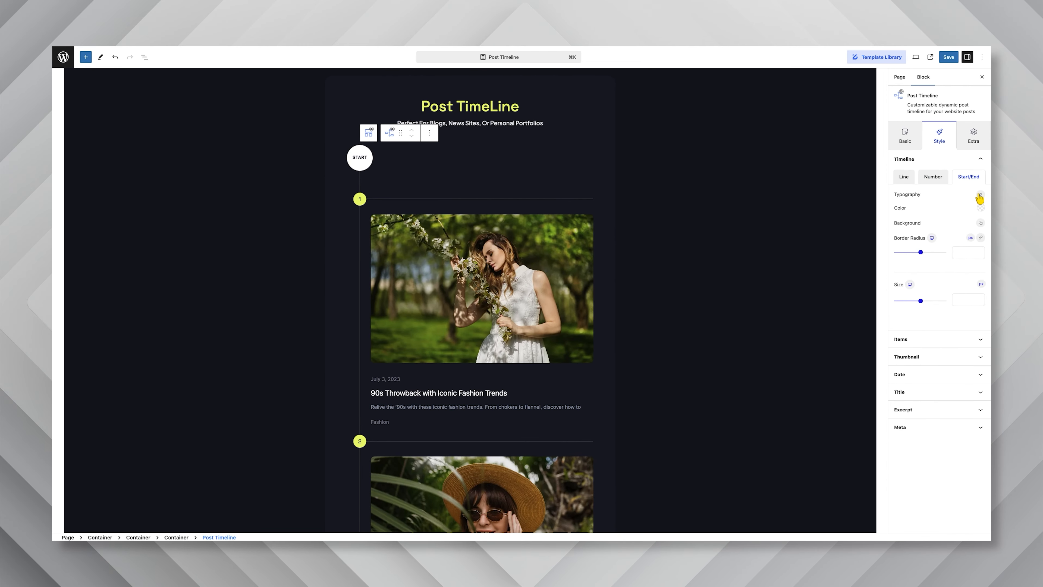
click(979, 196)
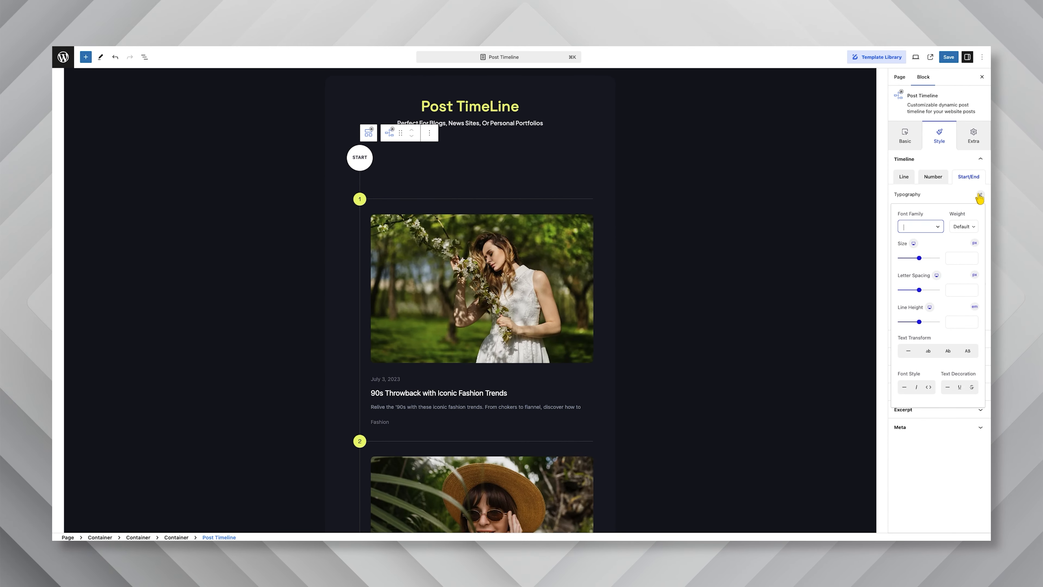
text(spa)
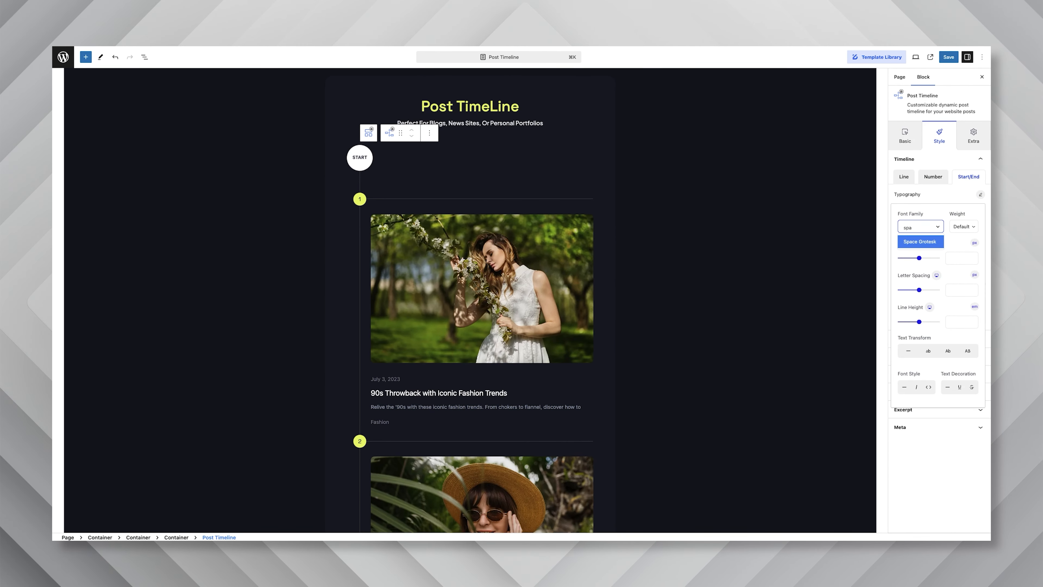
key(Return)
click(963, 227)
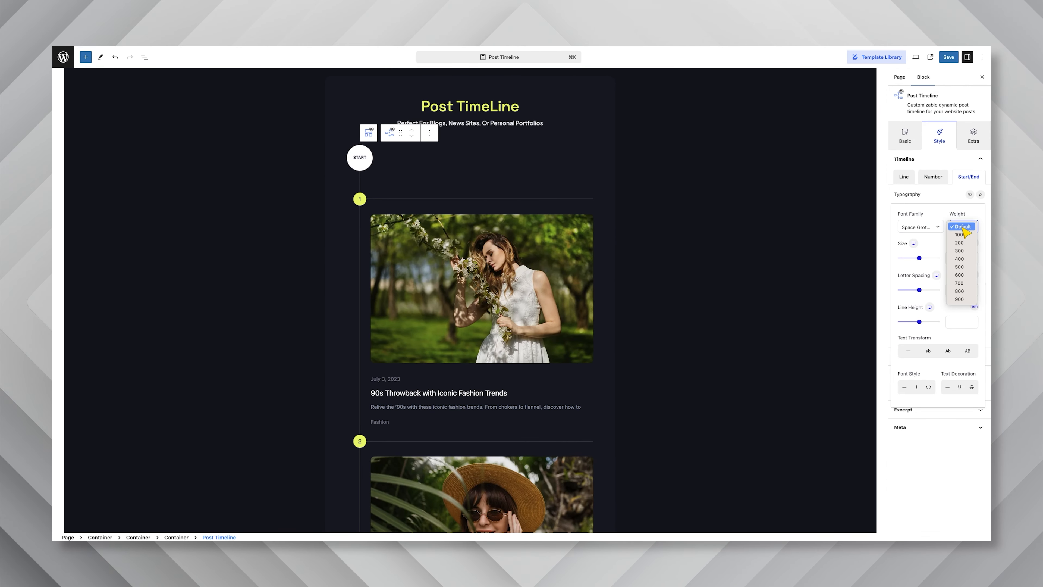
click(962, 274)
click(964, 261)
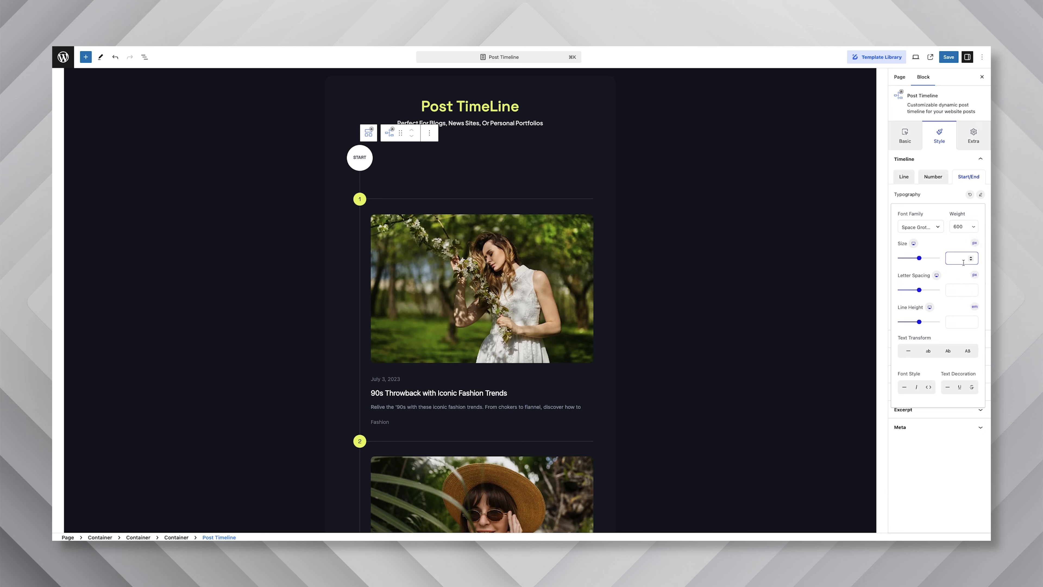
text(15)
click(945, 202)
Set the text colour of the timeline's Start/End labels to near-black
click(980, 208)
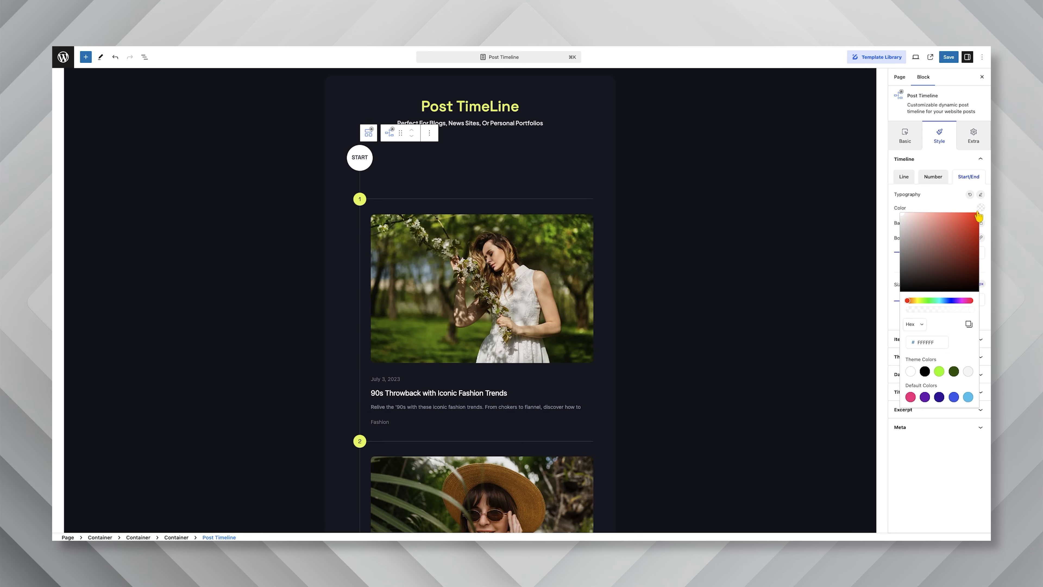
click(932, 341)
text(000000)
click(951, 210)
Set the Start/End badges' Classic background colour to #e6f85e and check both badges in the timeline
click(980, 223)
click(975, 272)
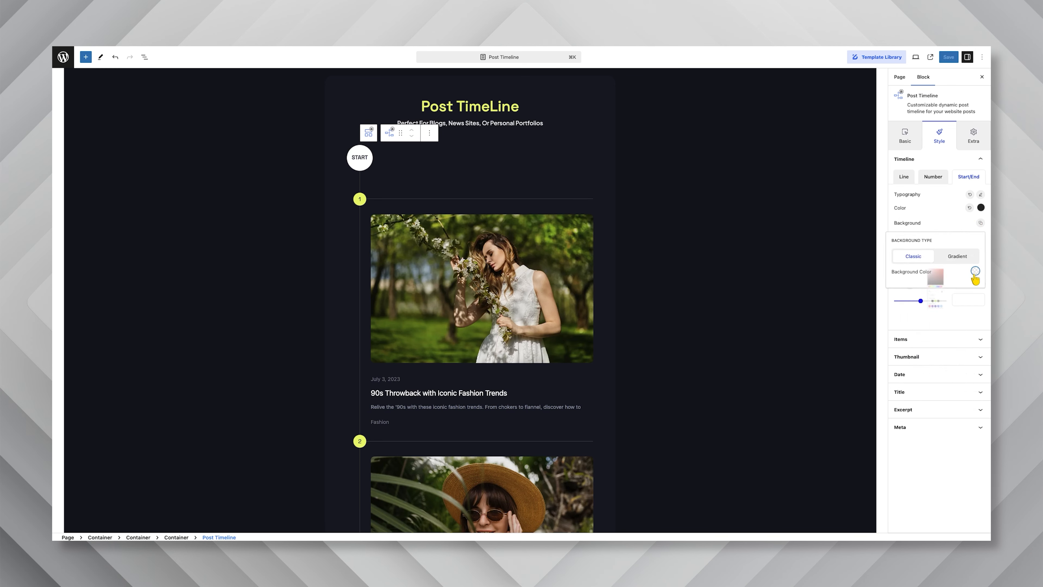
click(920, 406)
text(e6f85e)
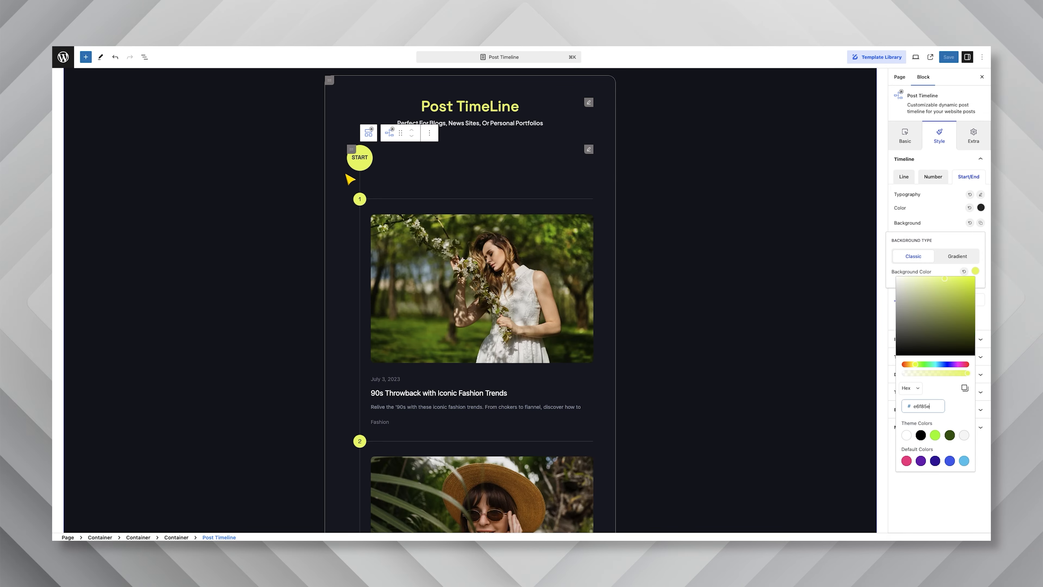
scroll(514, 240, down, 5)
scroll(514, 239, down, 6)
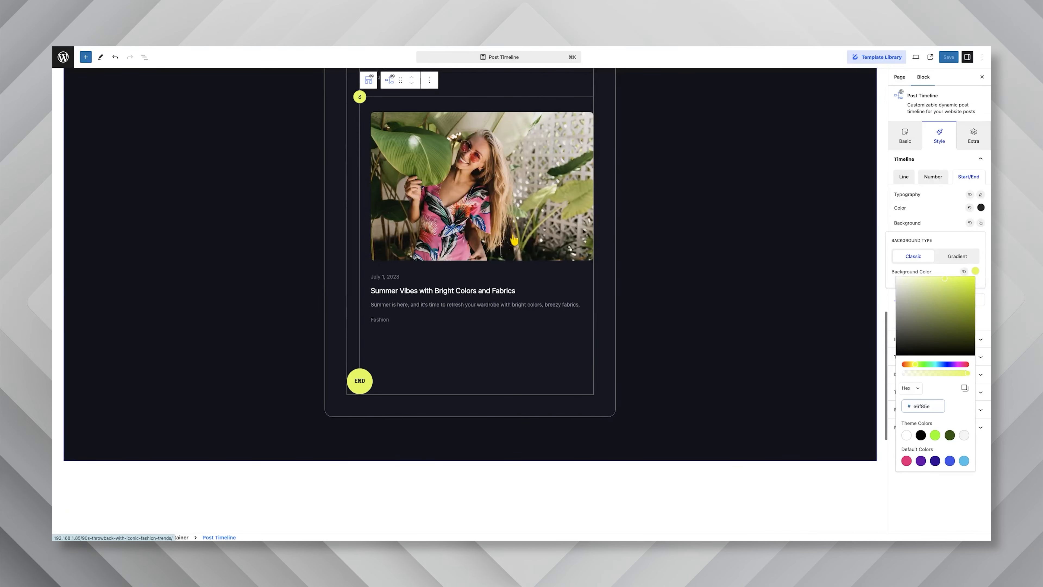
scroll(514, 239, up, 9)
scroll(514, 240, up, 1)
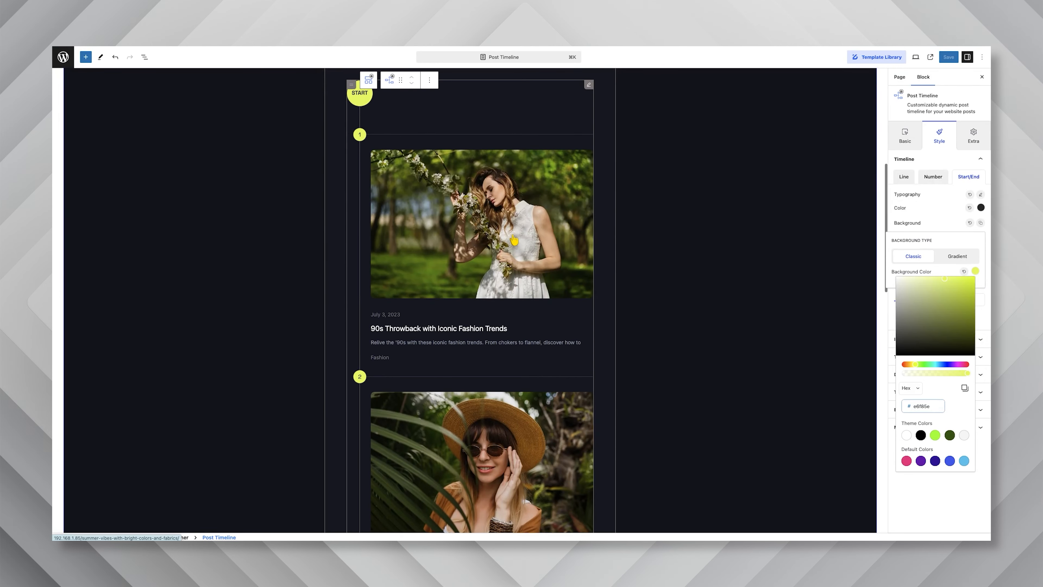
click(940, 229)
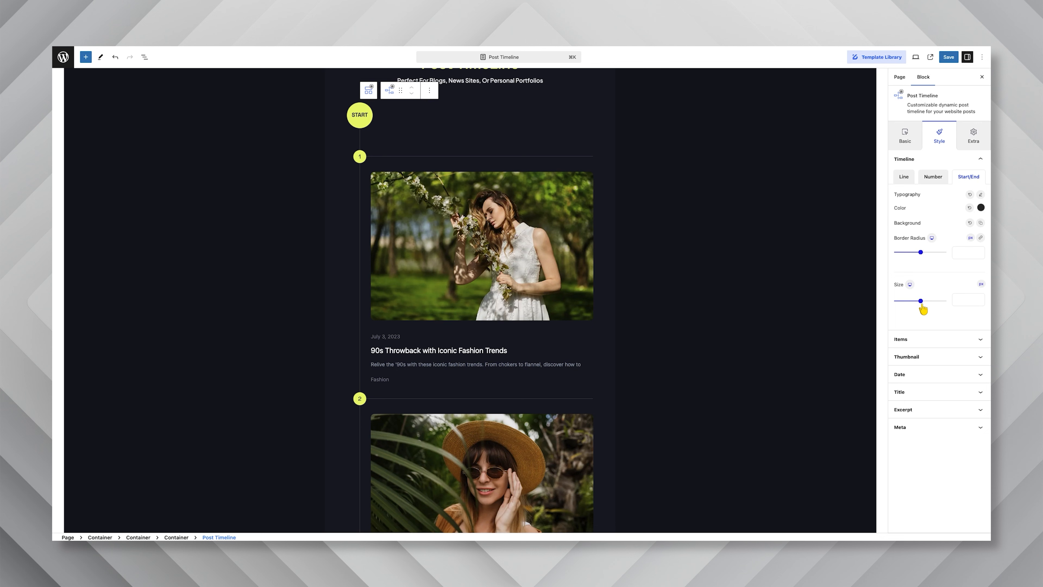
Set the padding of the timeline items to 40 px
click(928, 347)
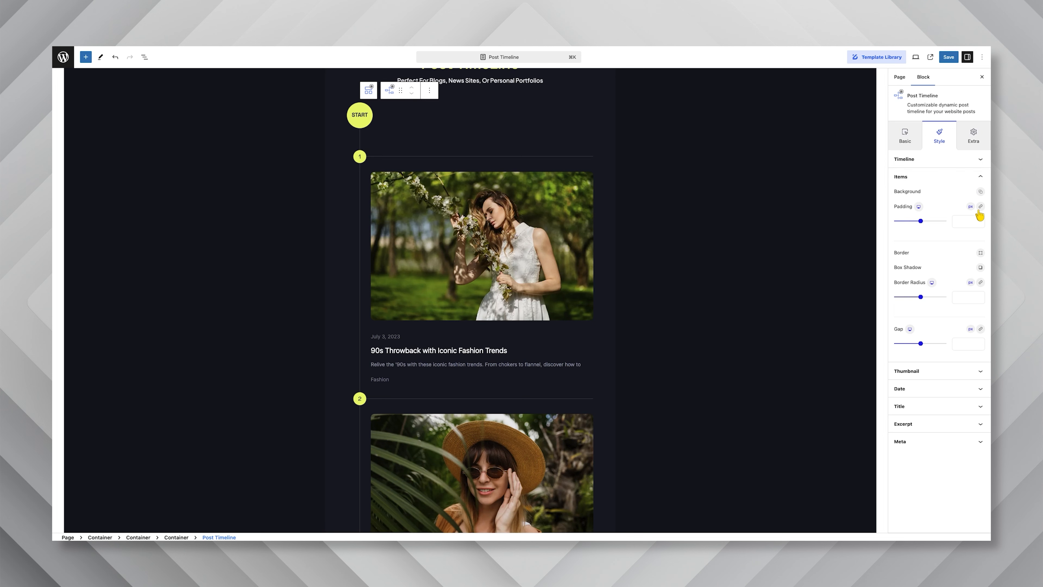
click(964, 220)
text(40)
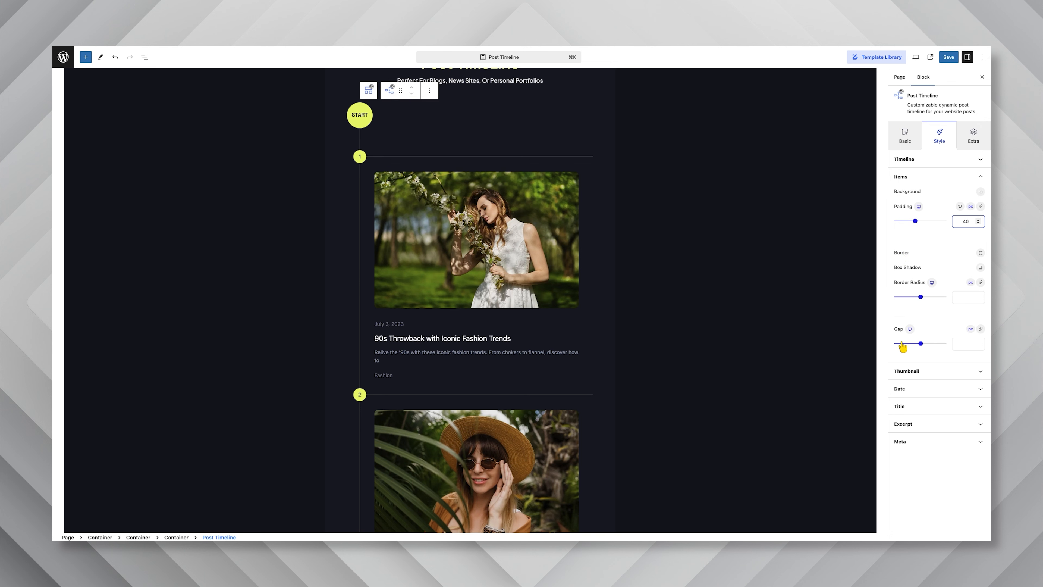
Try the thumbnail resolution options and set the resolution to Medium
click(933, 370)
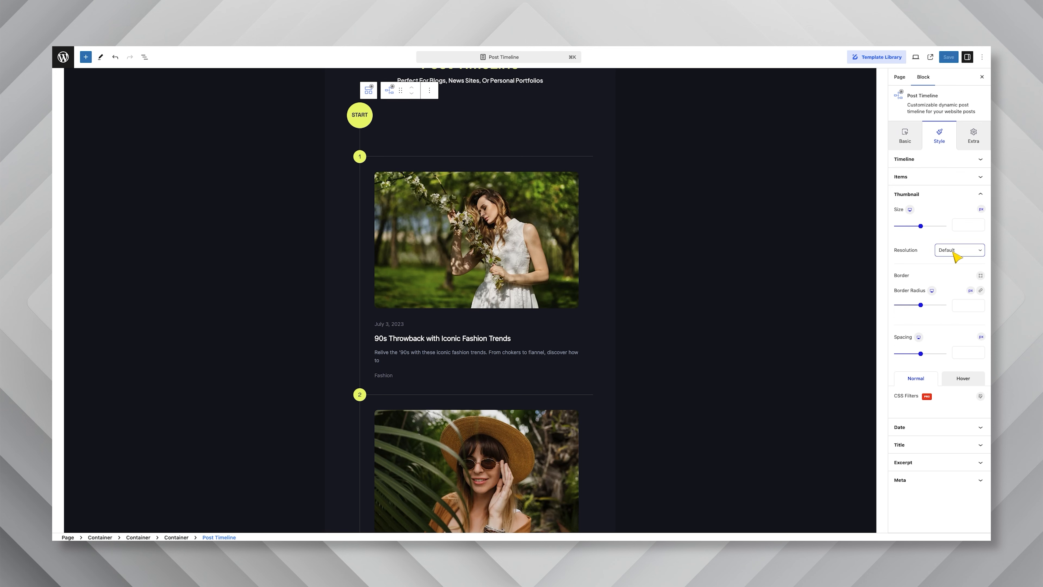
click(942, 252)
click(945, 282)
click(951, 251)
click(951, 236)
click(952, 276)
Try the Blur CSS filter on the thumbnails in their normal state and return it to 0
click(981, 397)
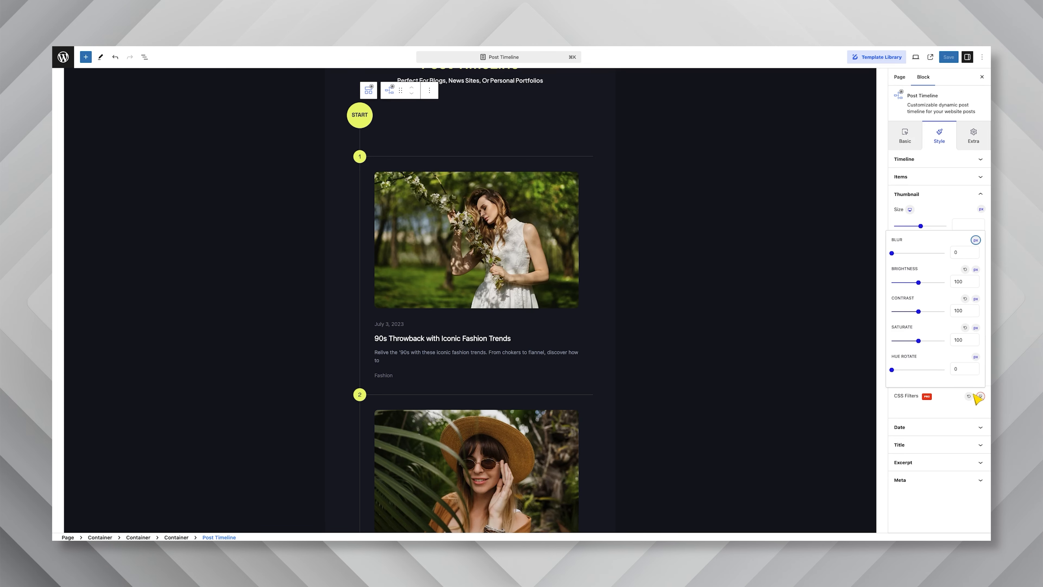
mouse_move(897, 257)
mouse_down()
mouse_move(909, 258)
mouse_move(891, 258)
mouse_up()
click(947, 406)
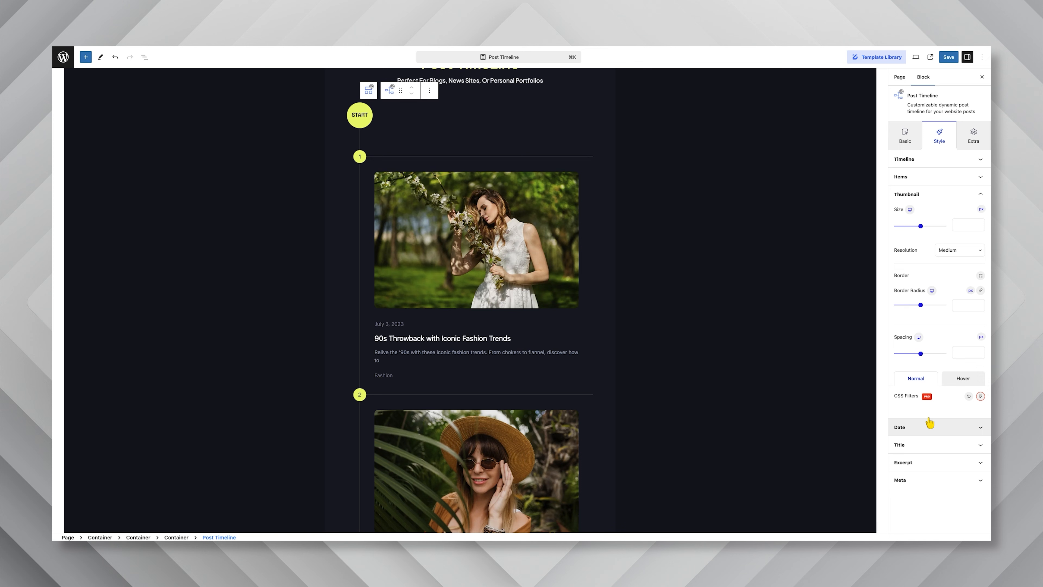
Set the text colour of the post dates to light grey
click(927, 426)
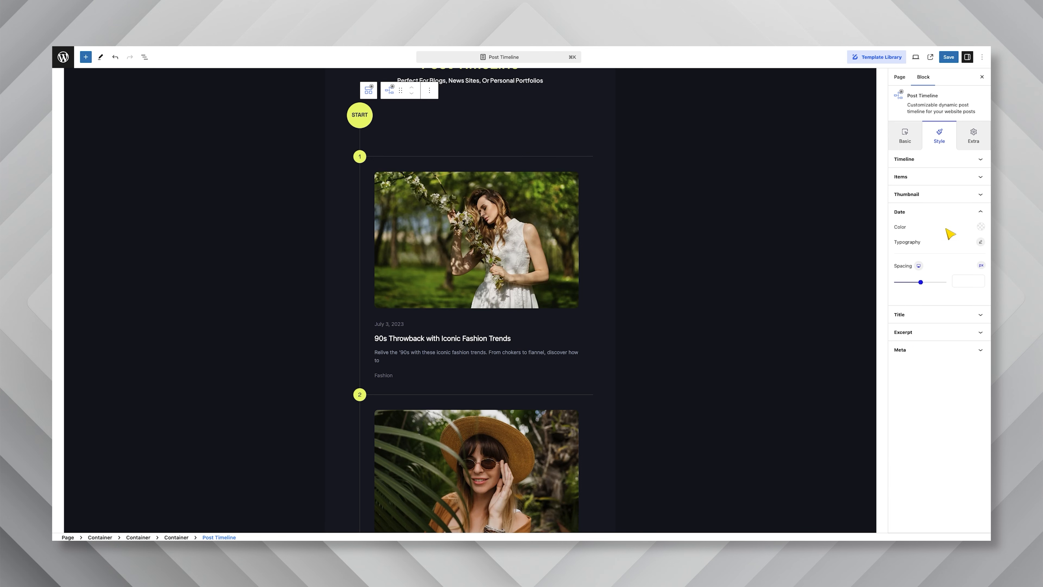
click(981, 227)
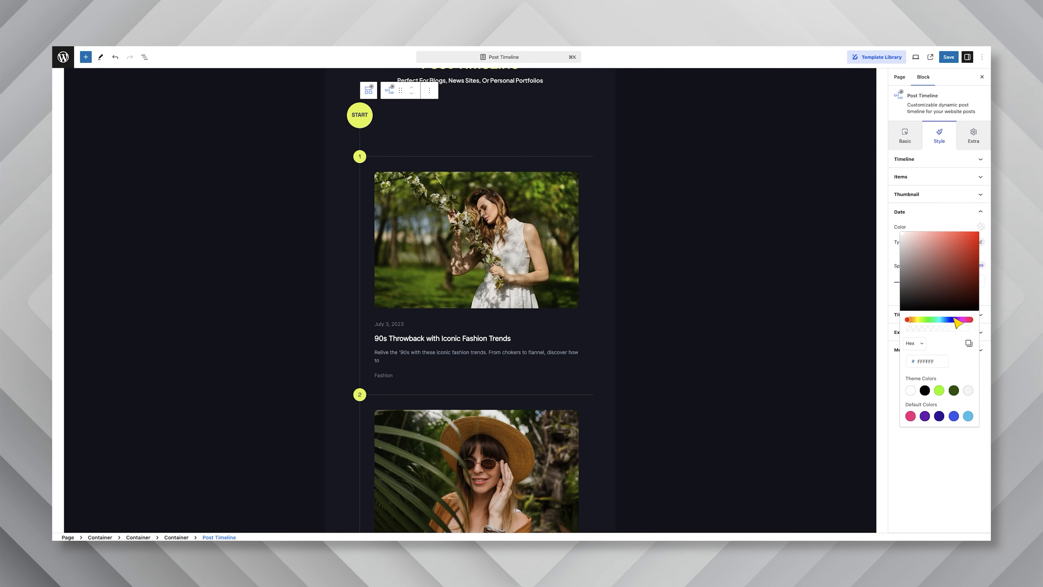
click(925, 361)
click(942, 227)
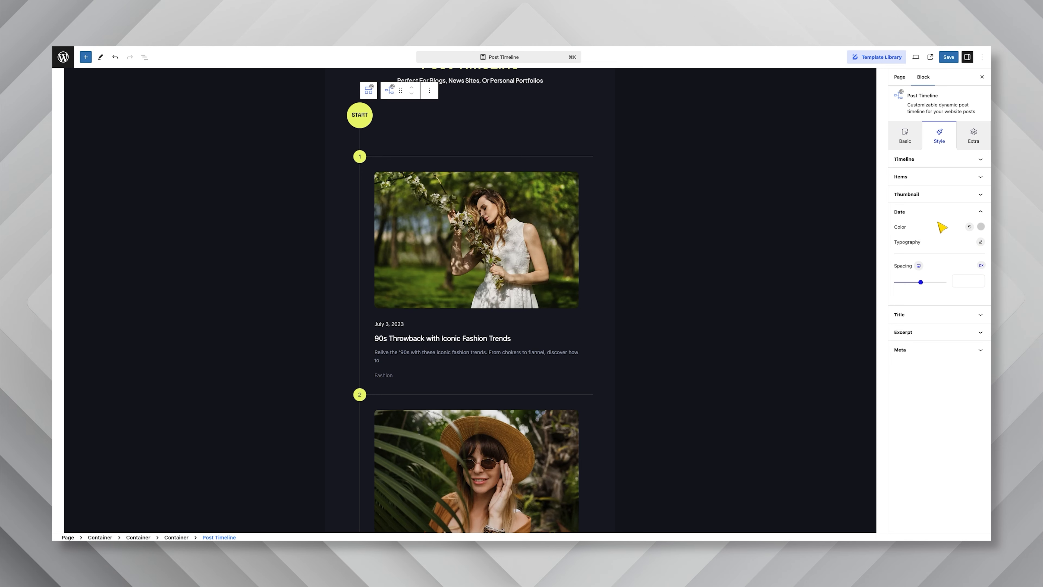
Set the post dates' typography to Space Grotesk, weight 400, size 14 px
click(980, 243)
click(920, 274)
text(spa)
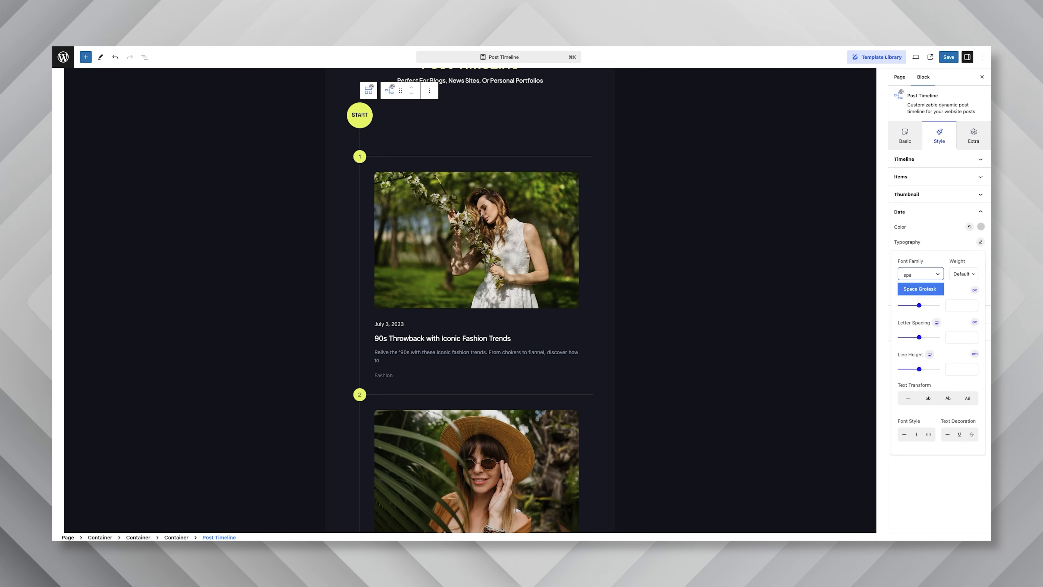
click(916, 293)
click(963, 274)
click(960, 300)
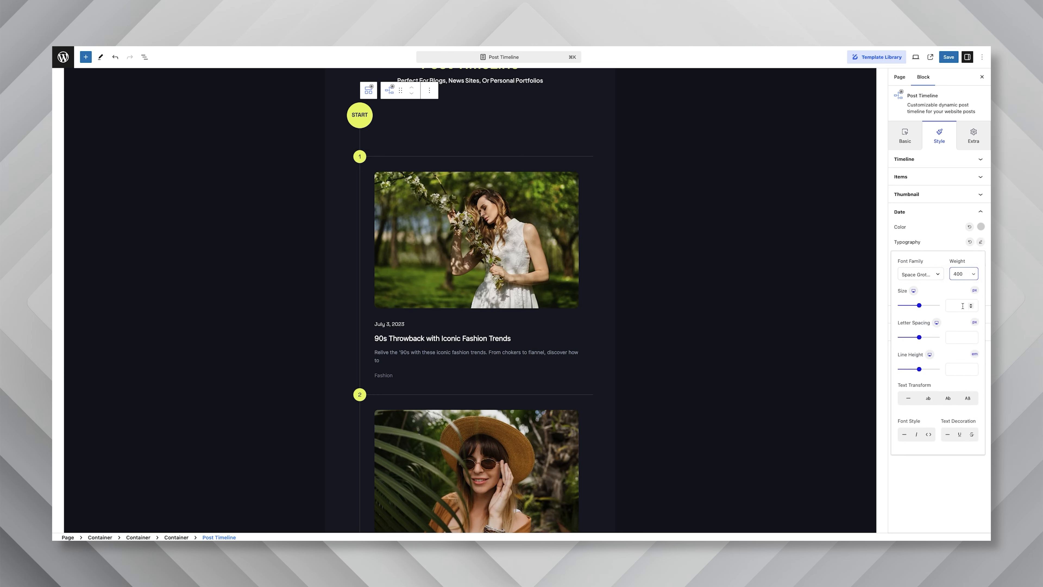
click(962, 306)
text(14)
click(951, 250)
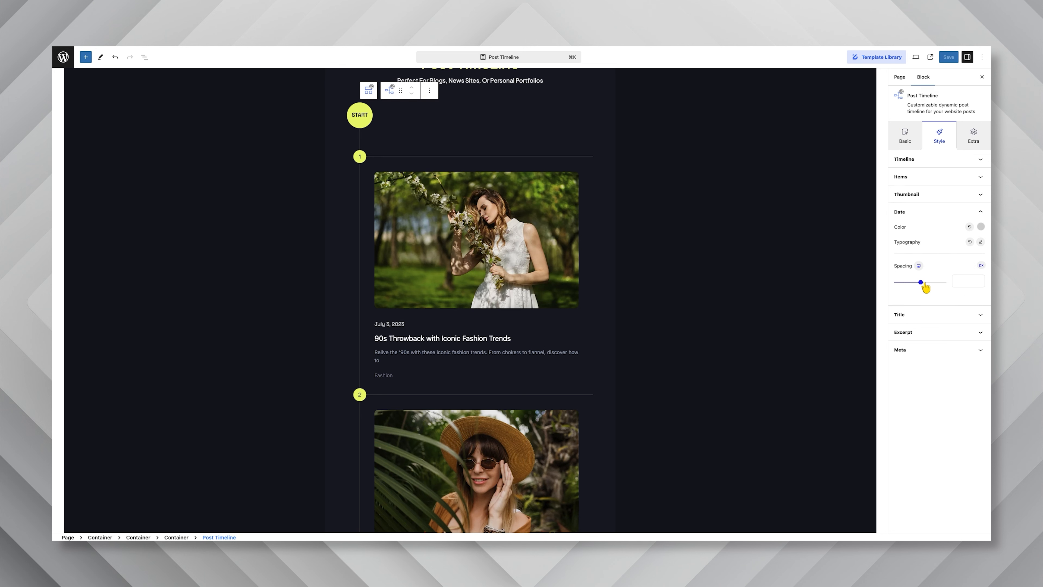
Set the post titles' typography to Space Grotesk, weight 600, size 22 px
click(928, 315)
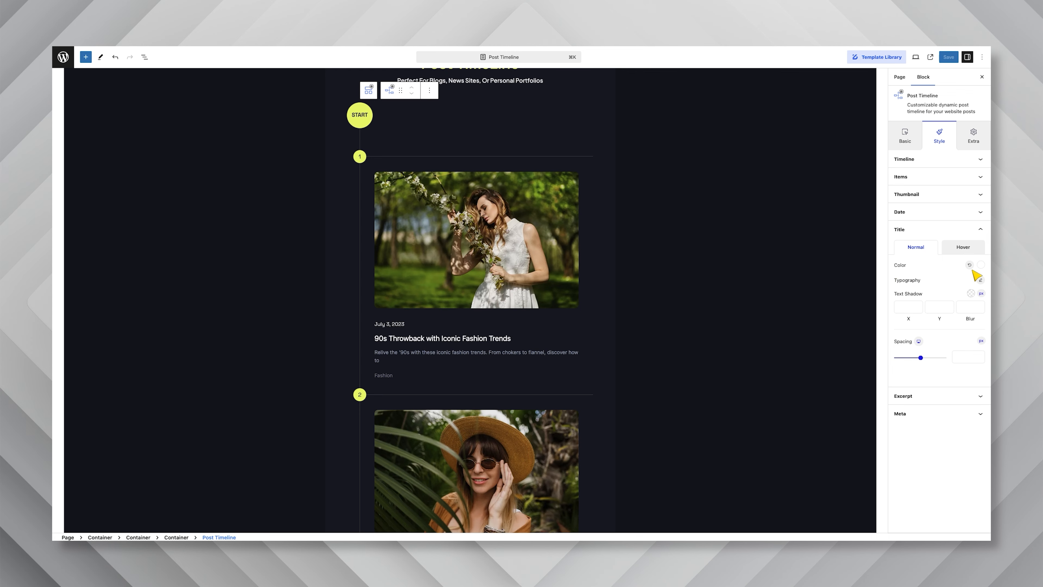
click(979, 281)
text(spa)
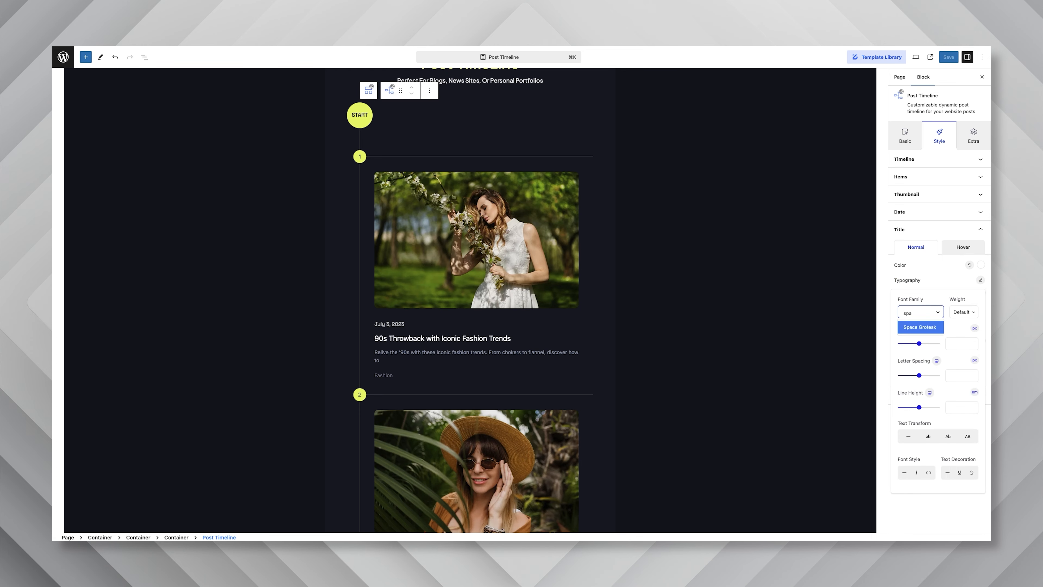
click(929, 334)
click(961, 312)
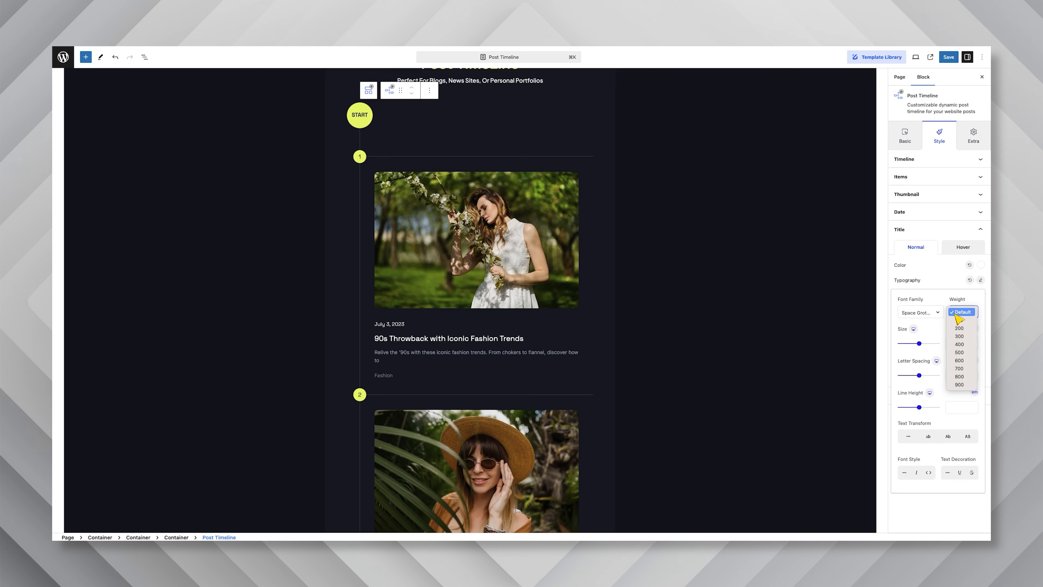
click(961, 360)
click(957, 345)
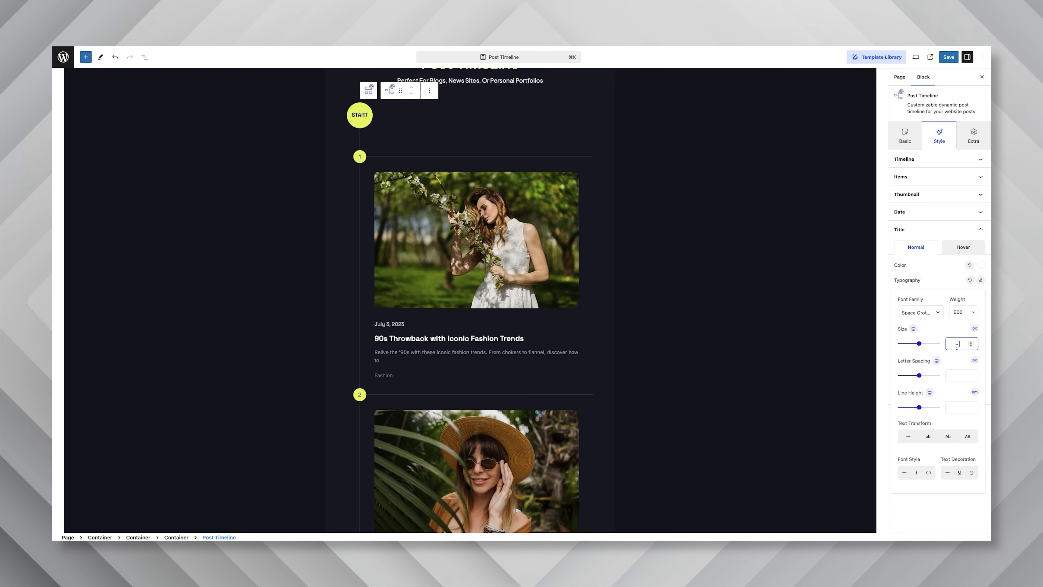
text(22)
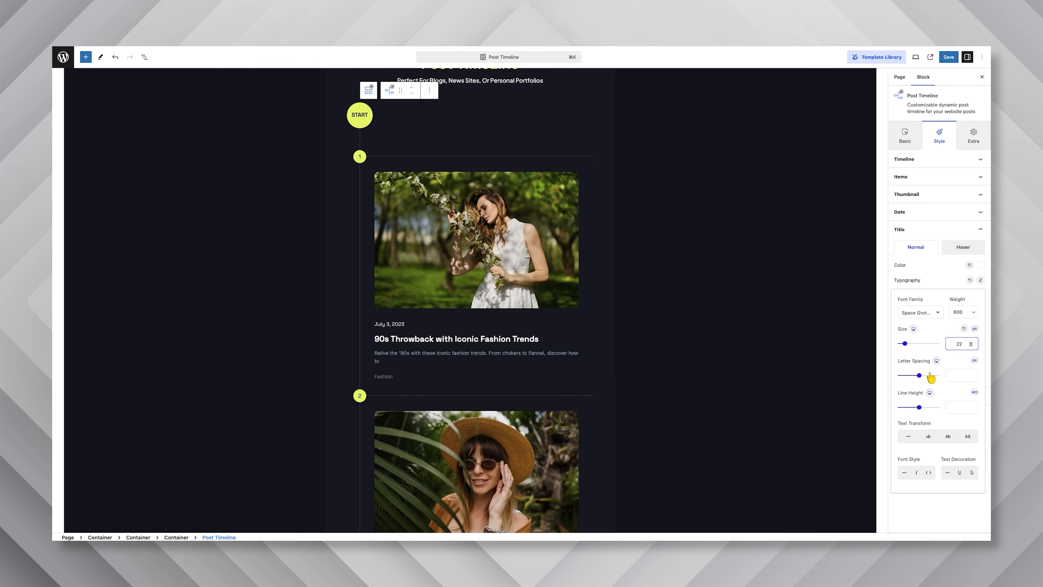
click(913, 276)
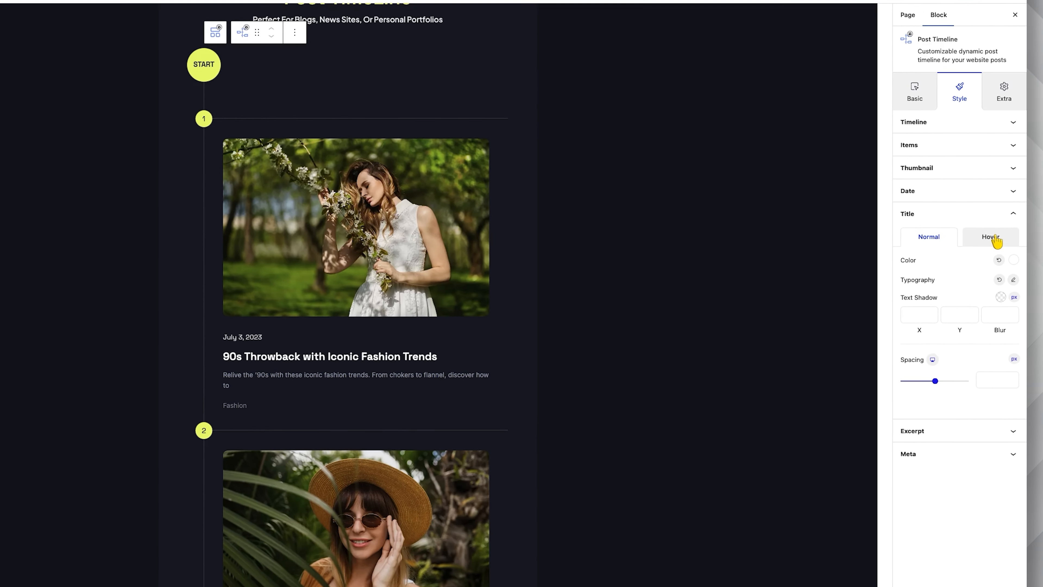
Give the titles' hover state the Underline (Pro) animation and the colour #e6f85e
click(1011, 234)
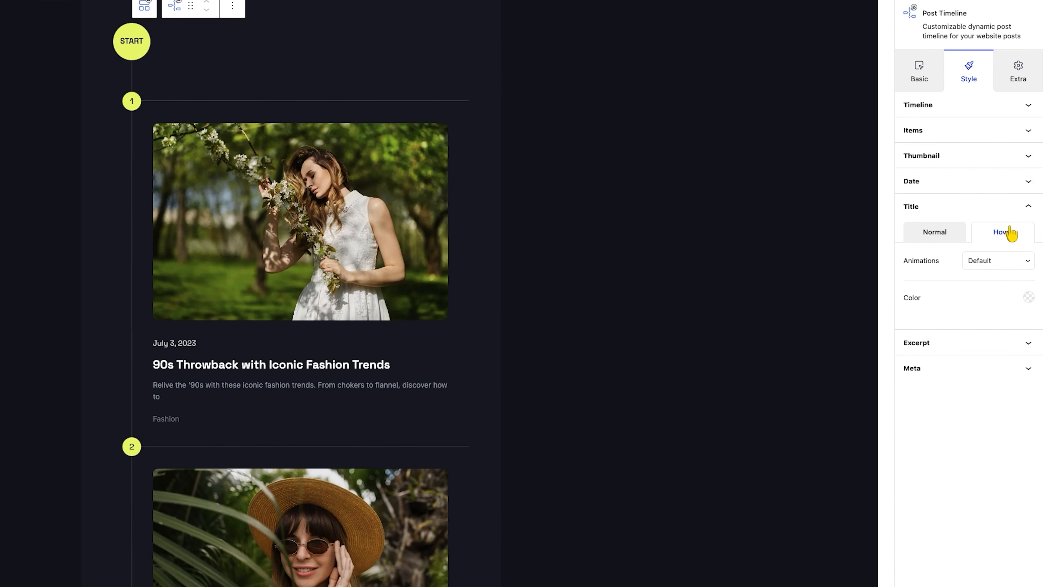
click(1005, 262)
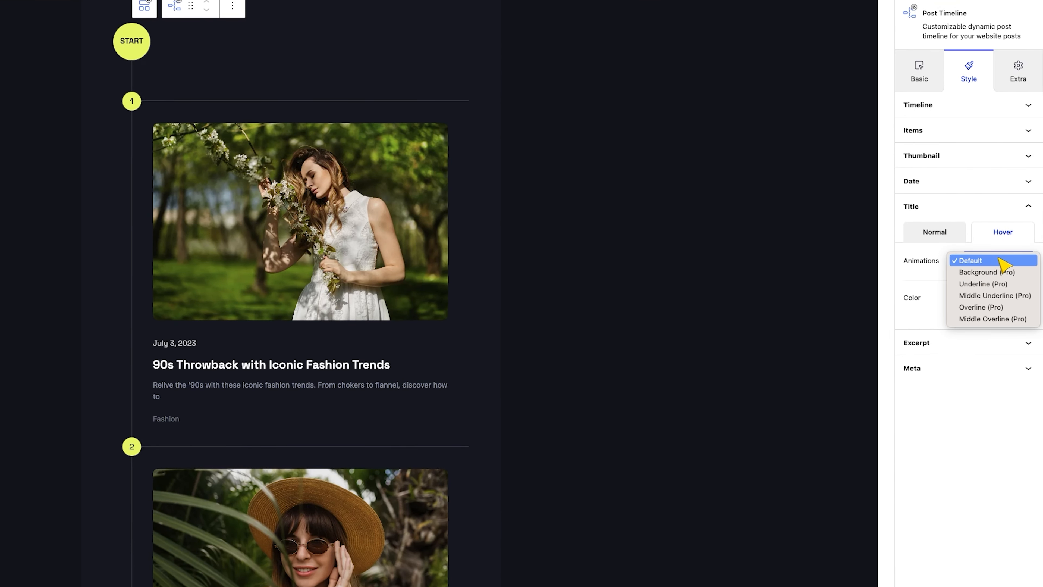
click(995, 286)
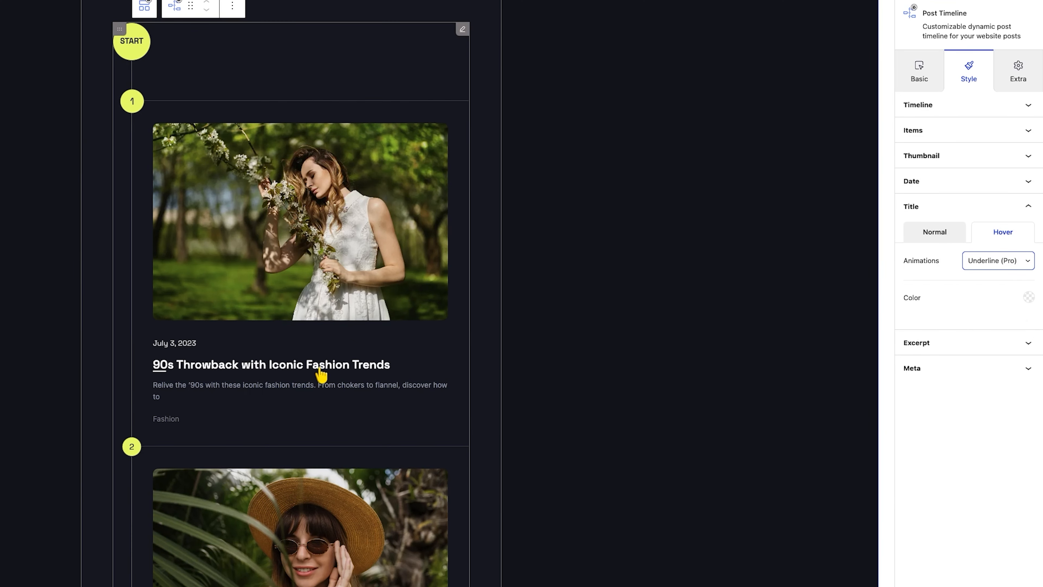
click(1029, 297)
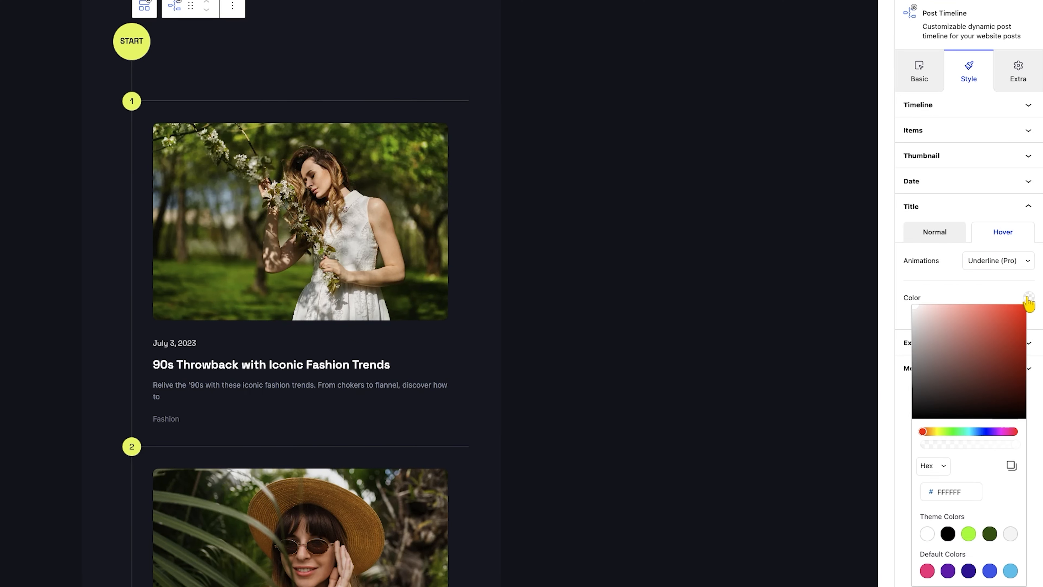
double_click(943, 492)
text(e6f85e)
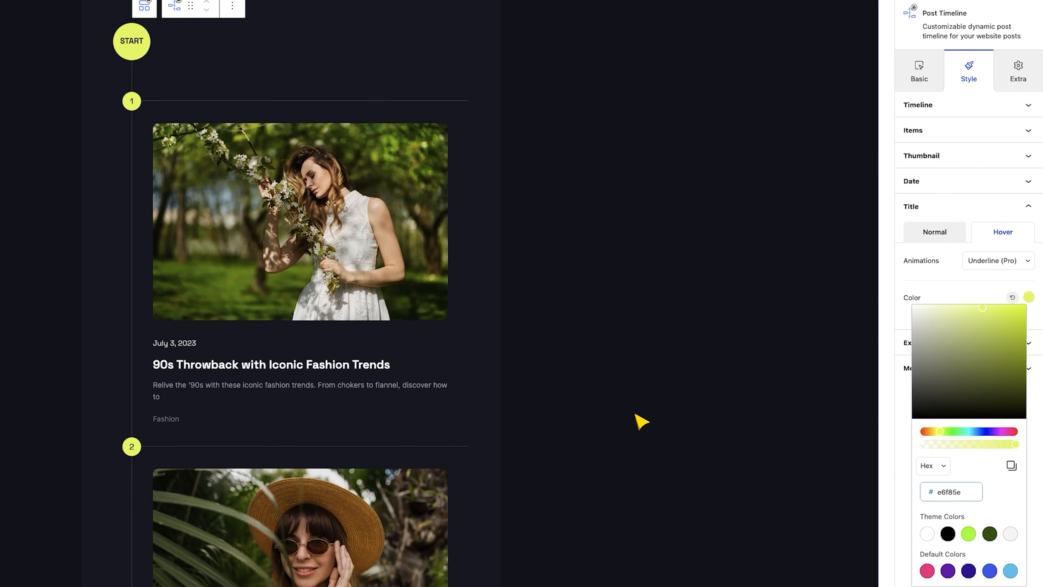
click(973, 293)
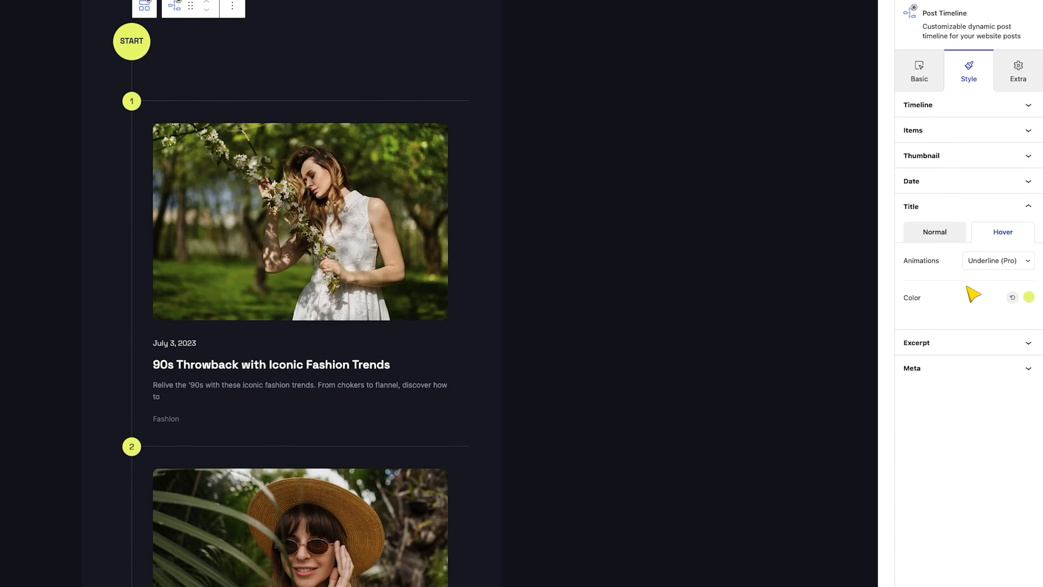
Try the Middle Underline, Overline and Middle Overline hover animations on the titles and return to Underline (Pro)
click(985, 267)
click(987, 272)
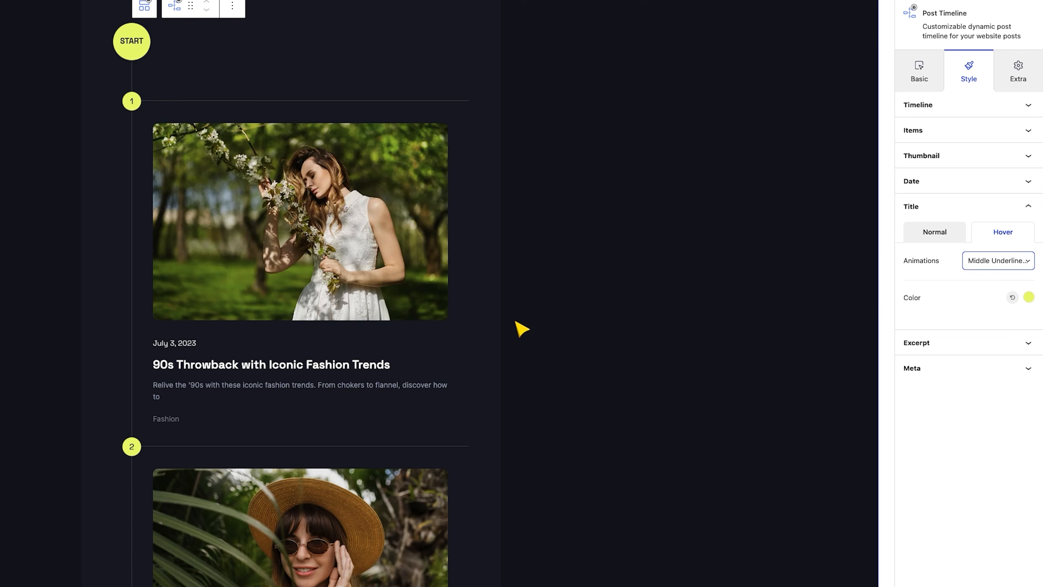
click(995, 261)
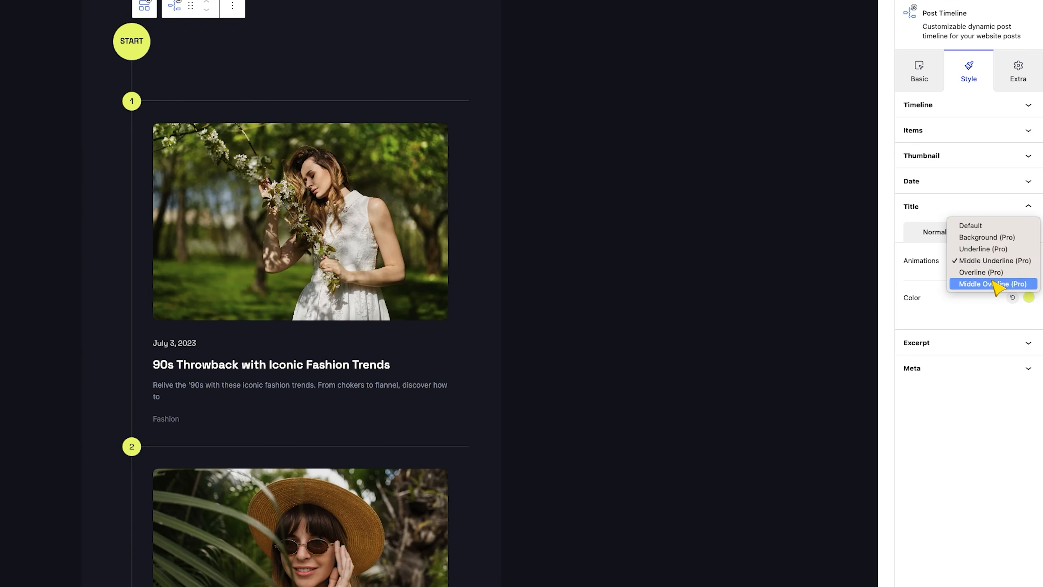
click(996, 273)
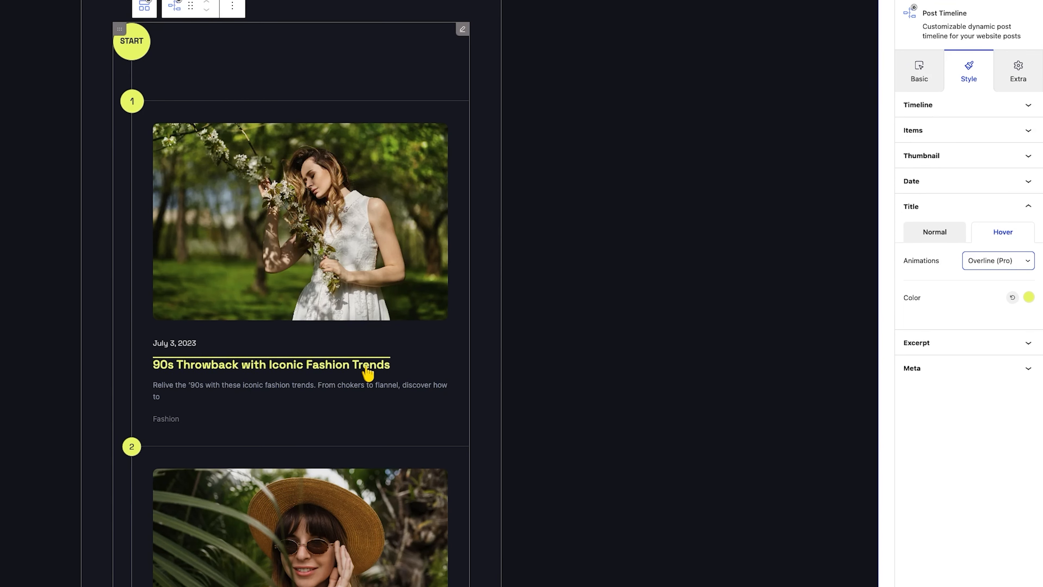
click(996, 263)
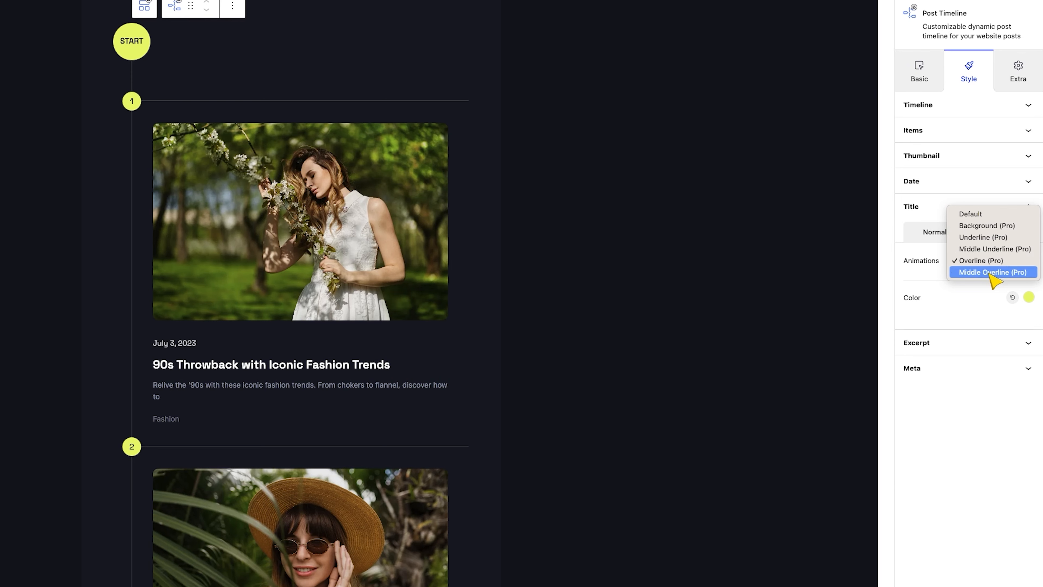
click(996, 271)
click(981, 262)
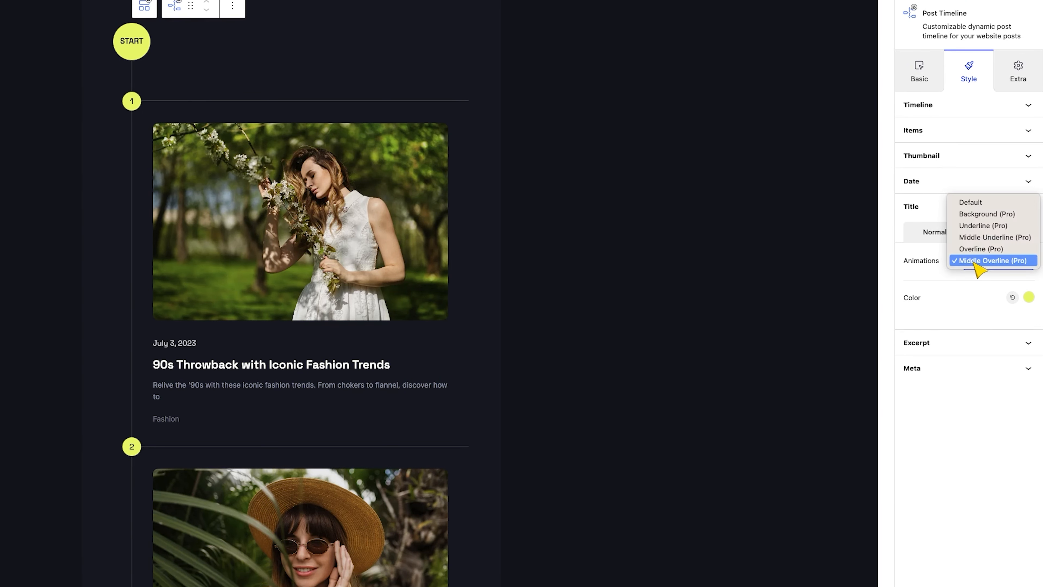
click(1002, 226)
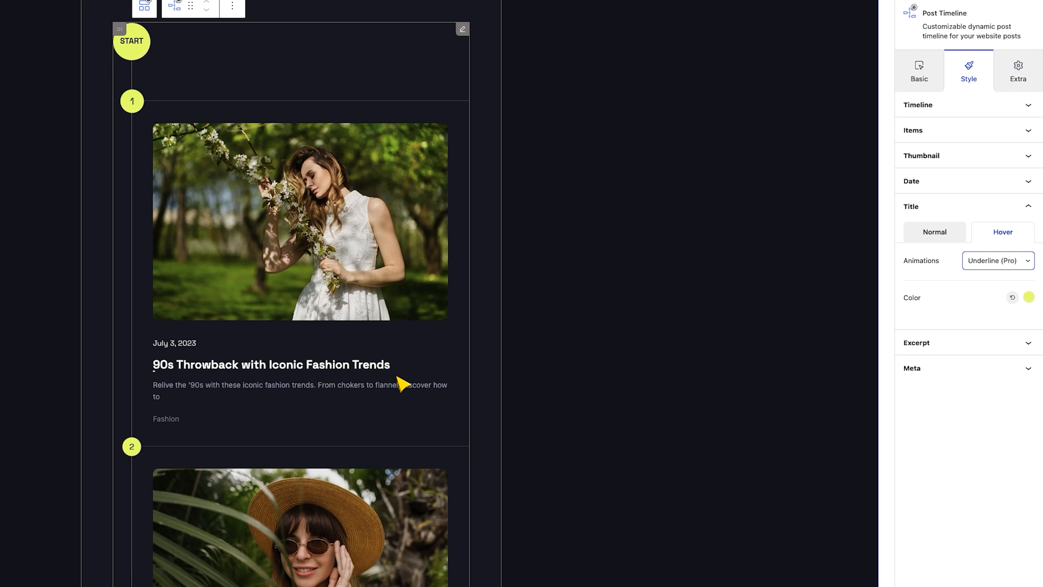
click(929, 238)
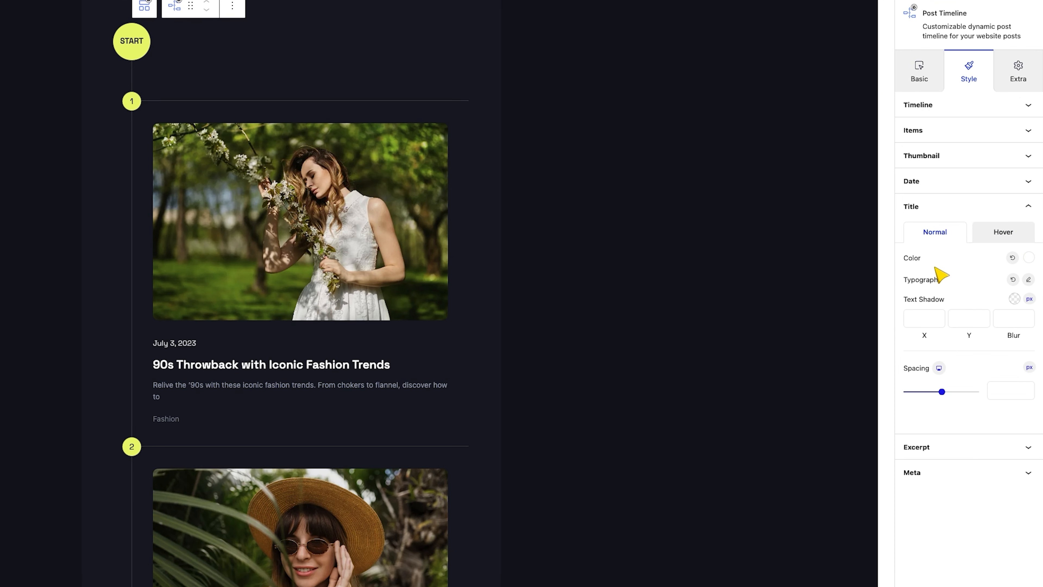
Set the text colour of the post excerpts to a muted lavender
click(934, 450)
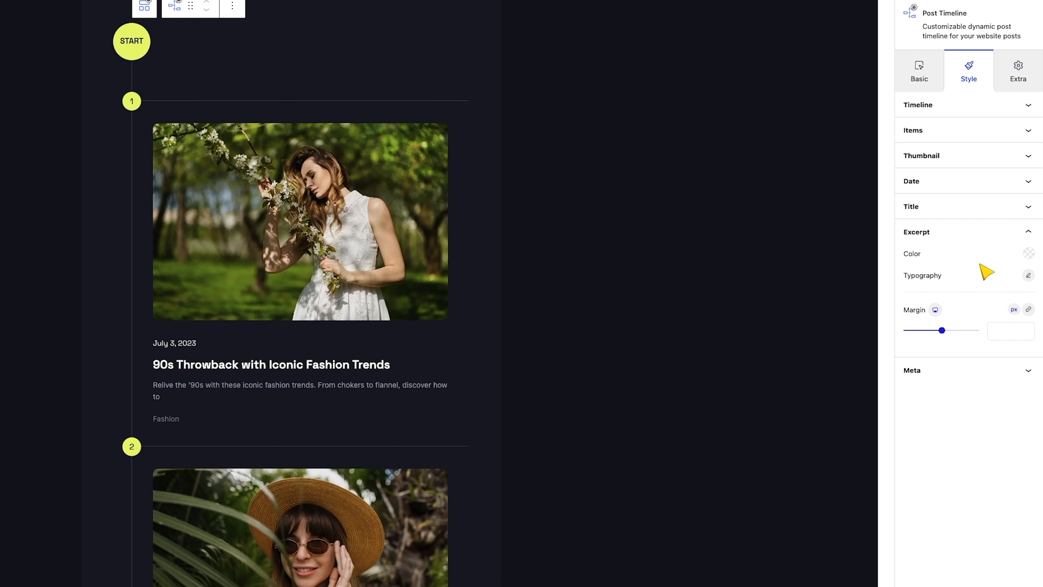
click(1029, 254)
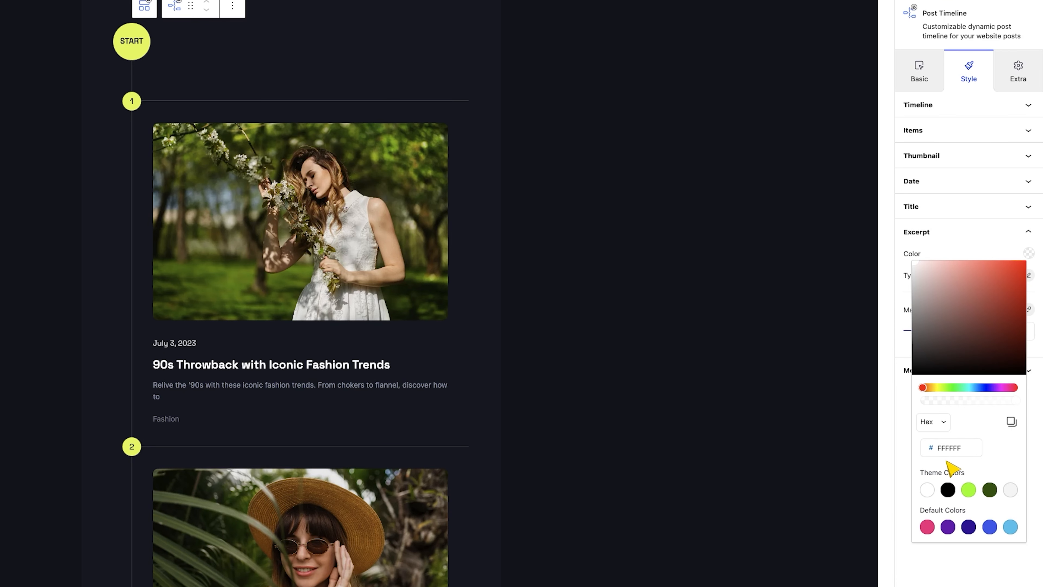
click(949, 447)
double_click(950, 447)
text(bdb4c4)
click(958, 252)
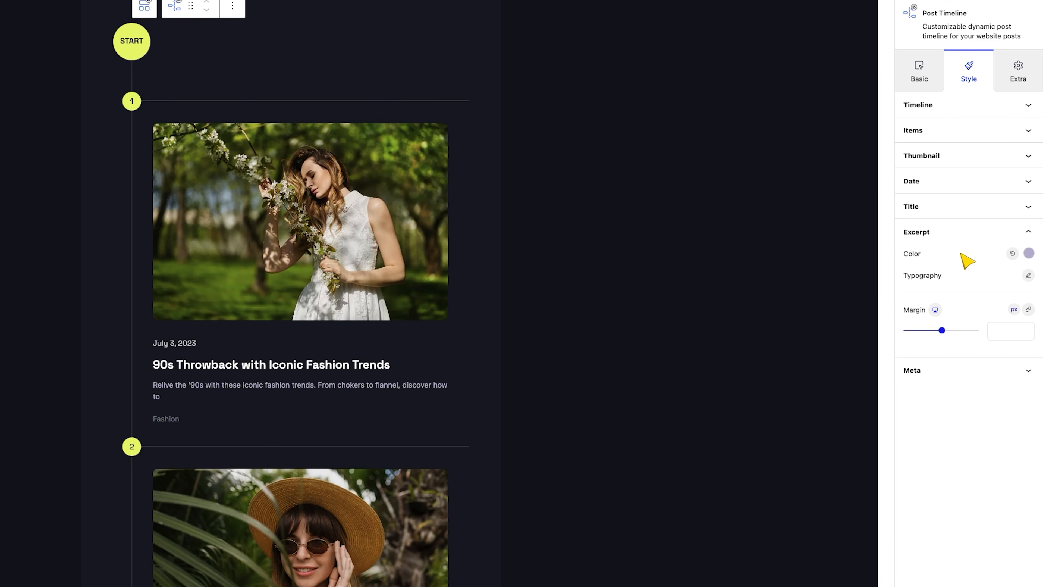
Set the excerpts' typography to Space Grotesk, size 16 px
click(1028, 275)
text(spa)
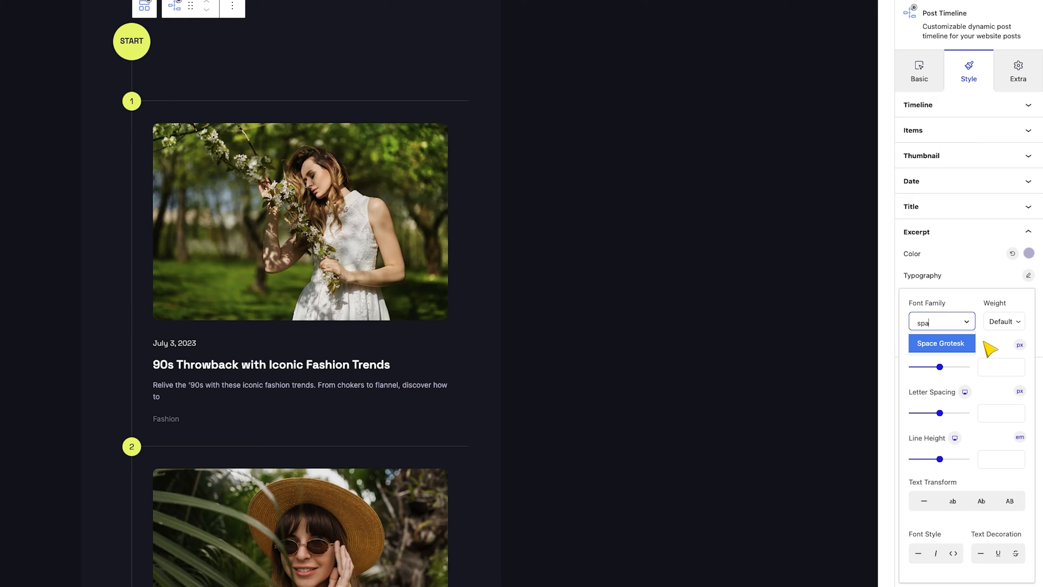
key(Return)
click(985, 361)
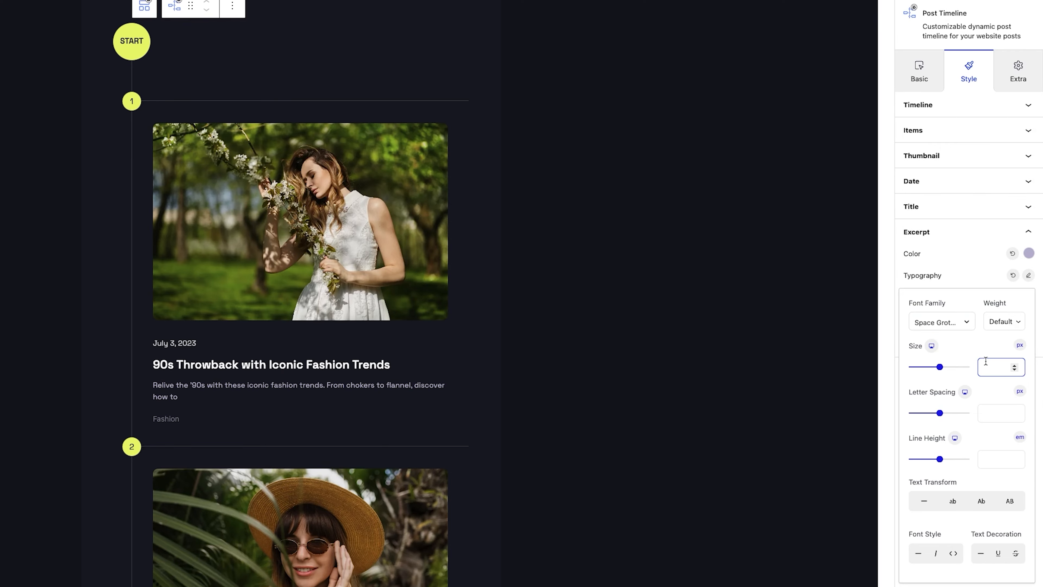
text(16)
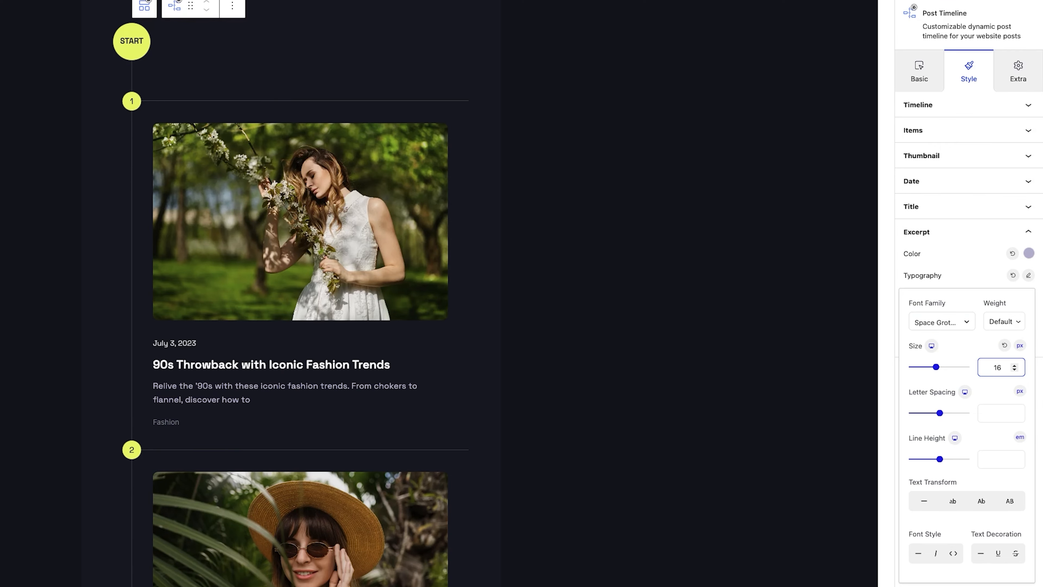
click(978, 275)
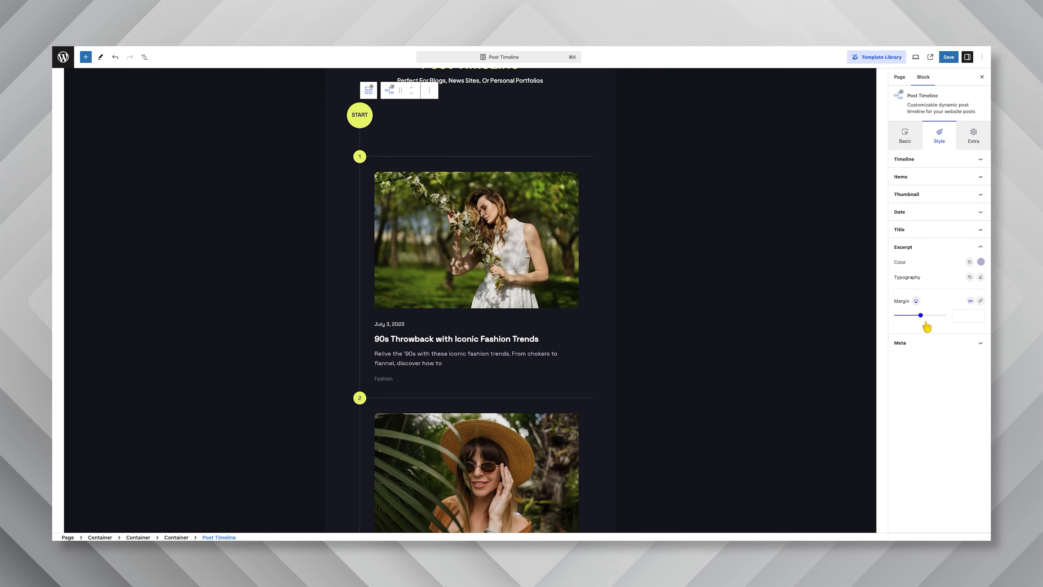
Set the post meta text to the same muted lavender as the excerpts
click(910, 342)
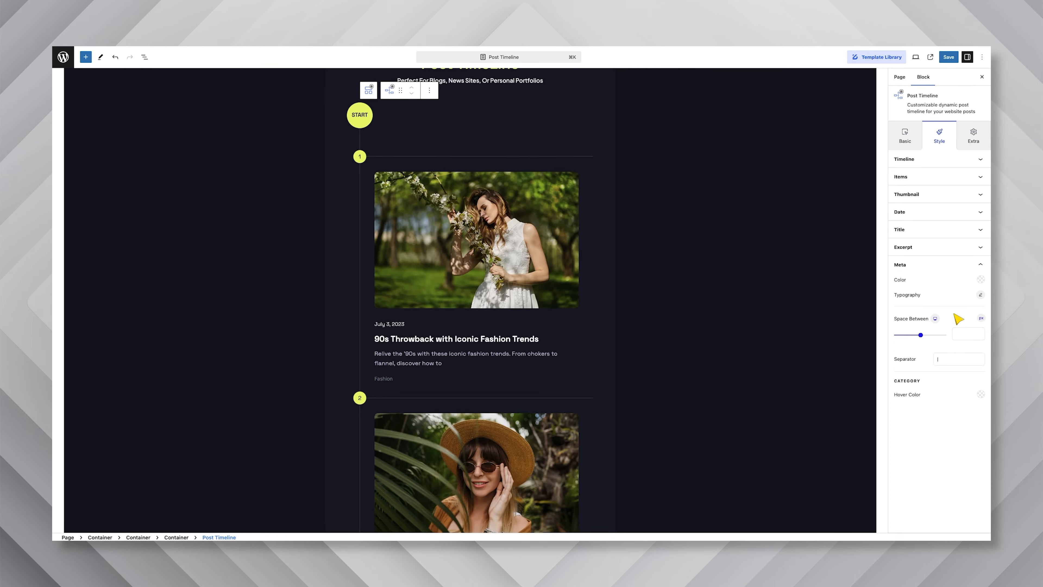
click(980, 281)
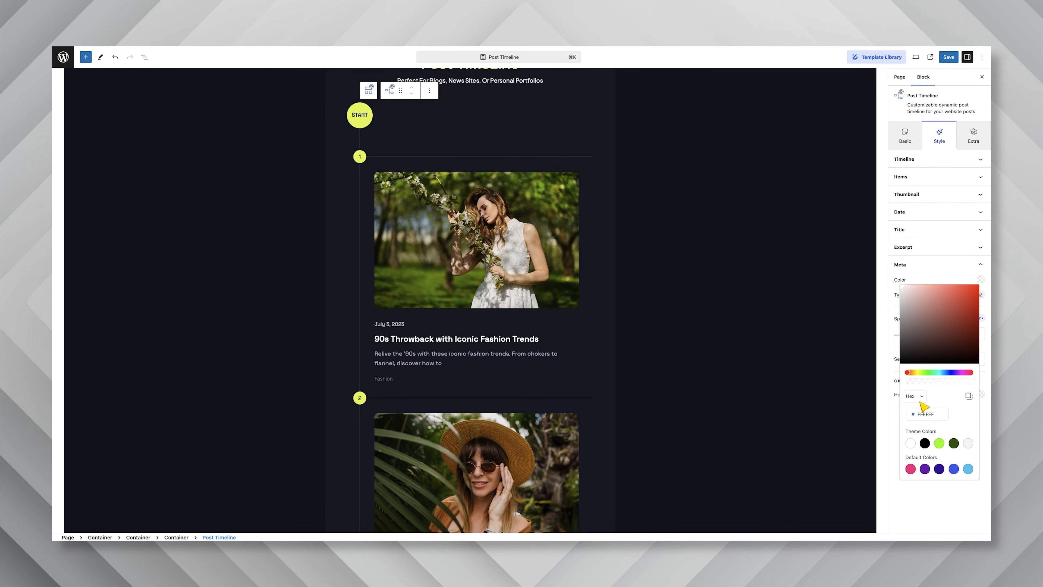
double_click(920, 413)
key(super+v)
click(960, 278)
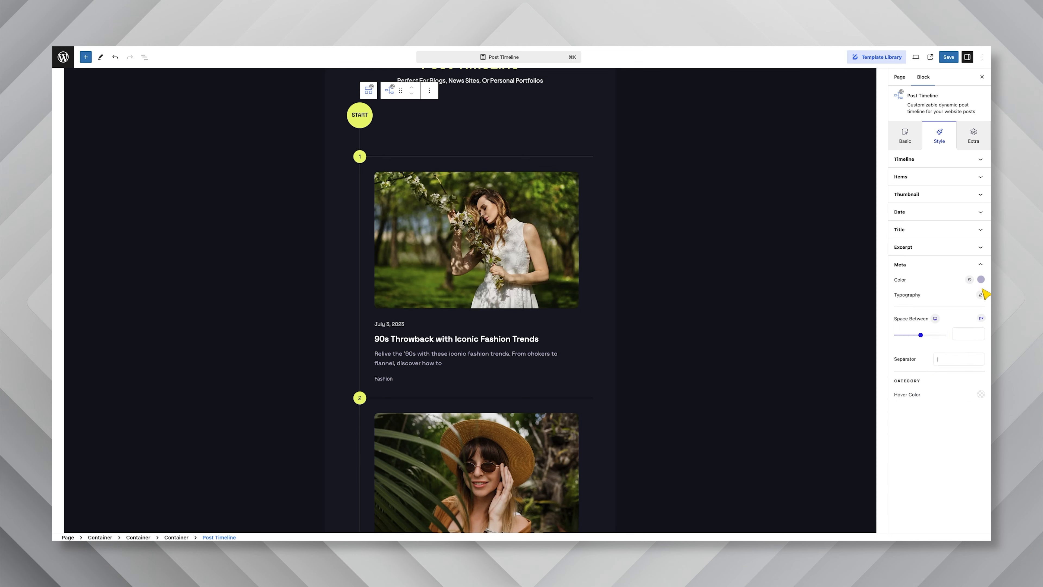
Set the post meta typography to Space Grotesk, weight 400, size 16 px
click(982, 294)
text(spa)
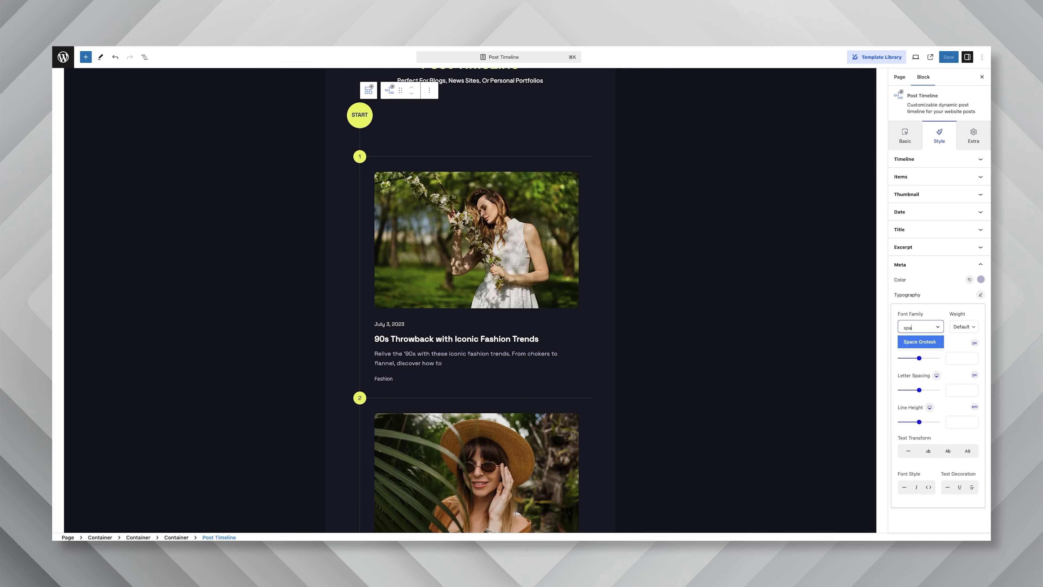
click(919, 341)
click(964, 326)
click(965, 357)
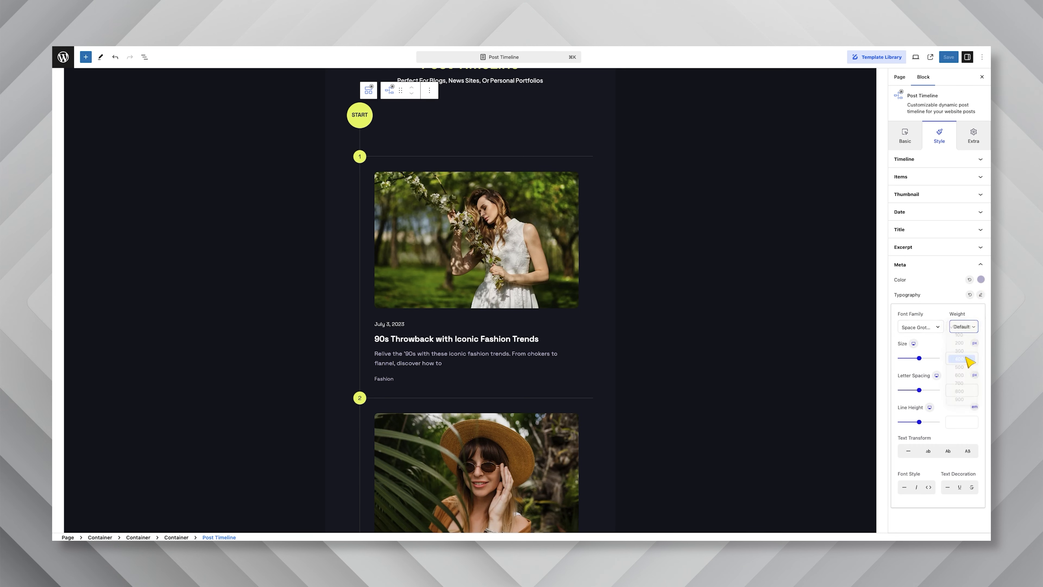
click(957, 357)
text(14)
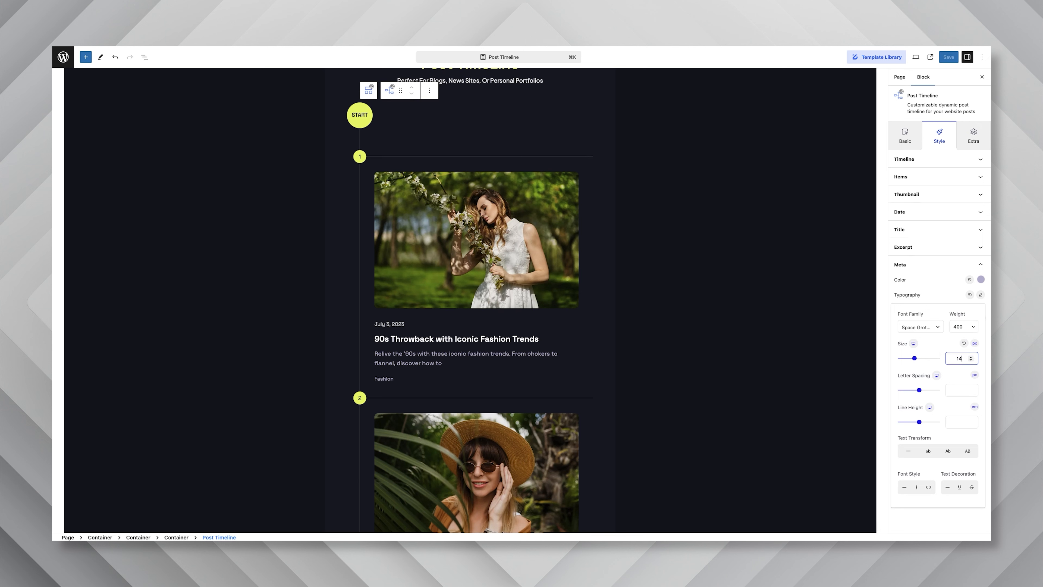
click(950, 304)
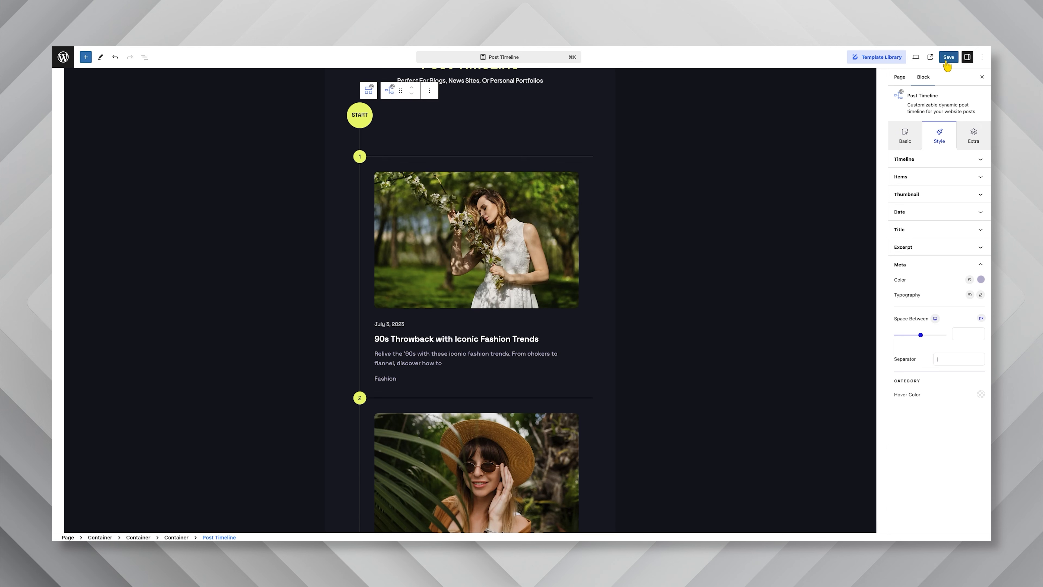
Save the page and look over the styled timeline posts
click(947, 60)
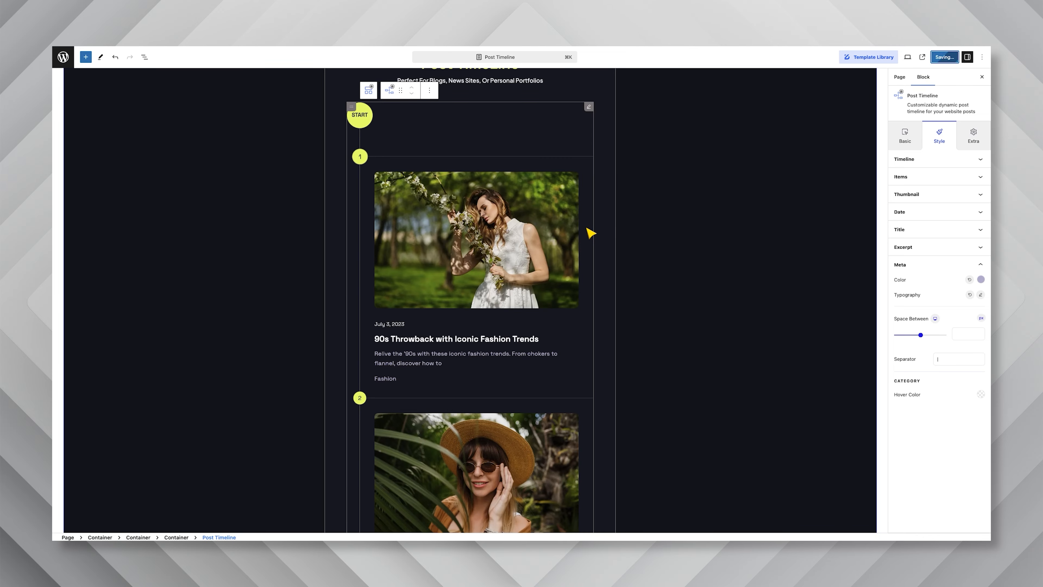
scroll(591, 233, up, 2)
scroll(591, 233, down, 5)
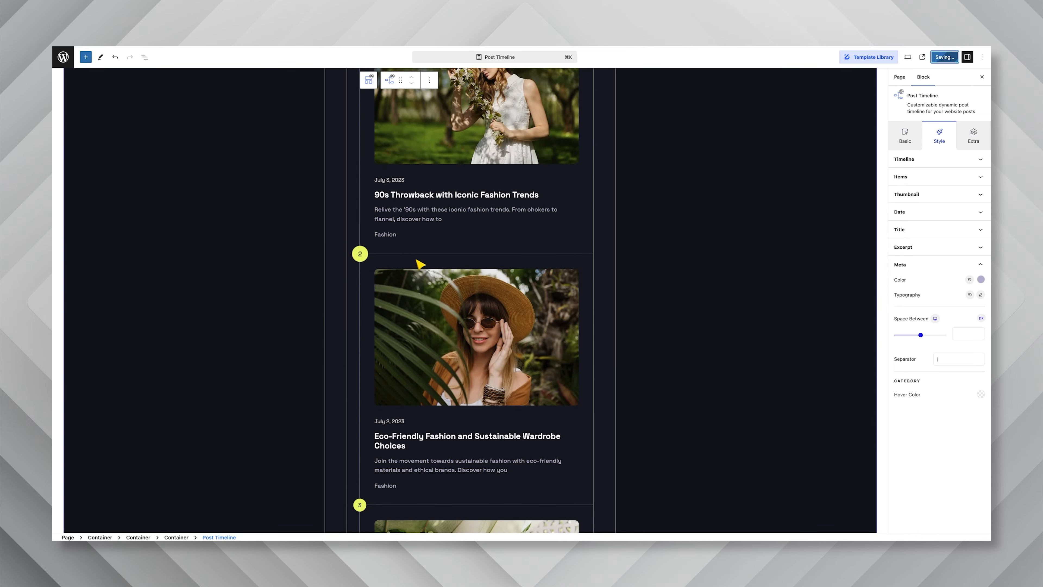
Review the whole styled post timeline in the editor, from the START marker through the three posts to the END marker
scroll(464, 263, down, 2)
scroll(534, 269, up, 7)
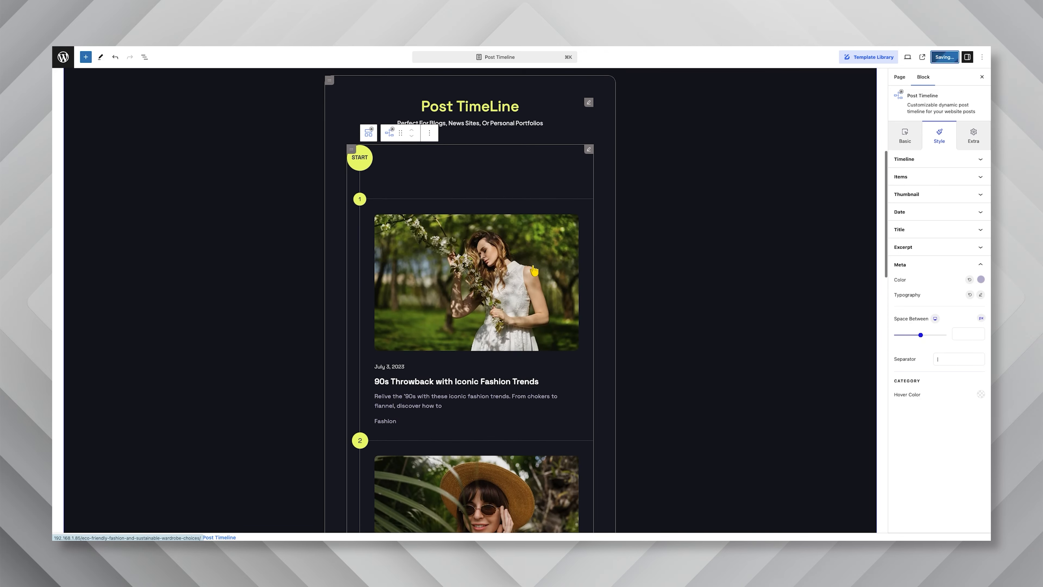
scroll(858, 178, down, 3)
scroll(857, 179, down, 7)
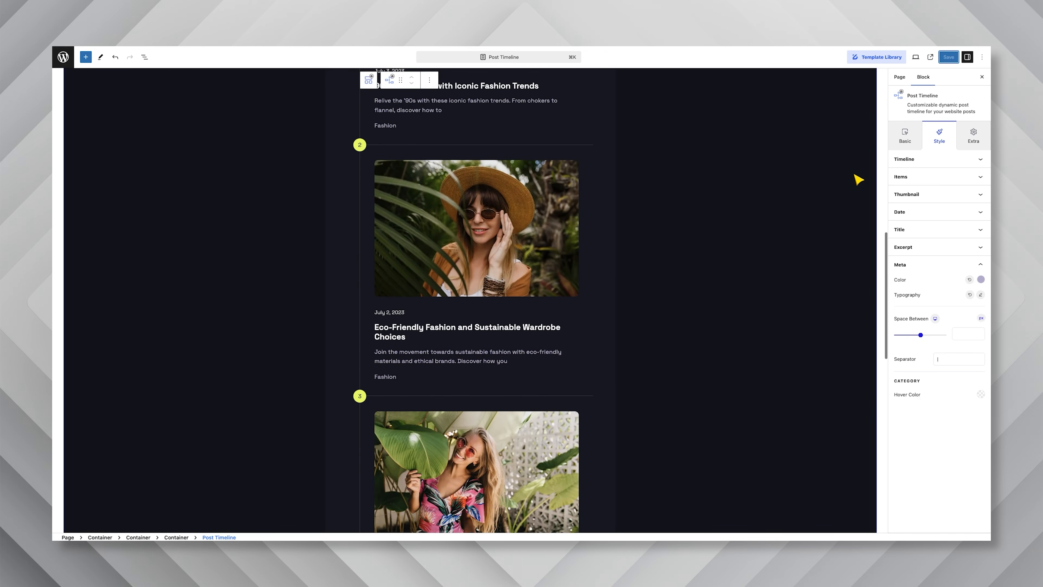
scroll(858, 179, down, 4)
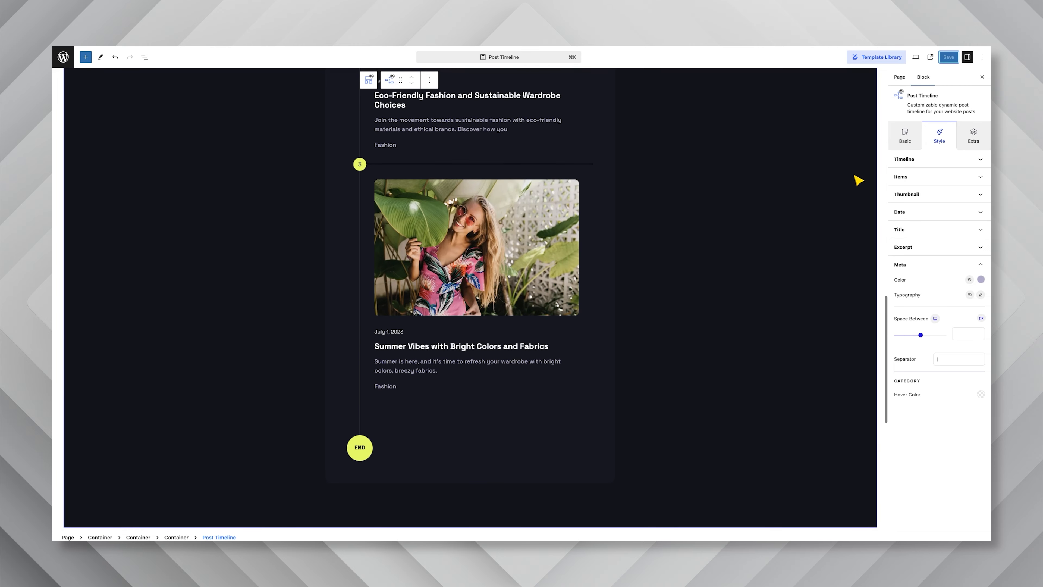
scroll(857, 179, up, 10)
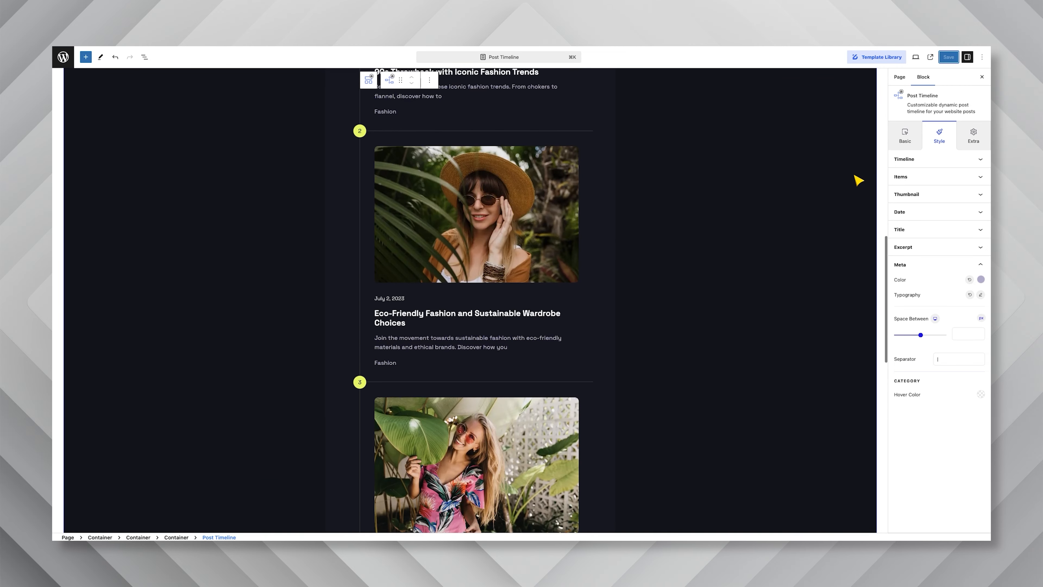
scroll(858, 180, up, 1)
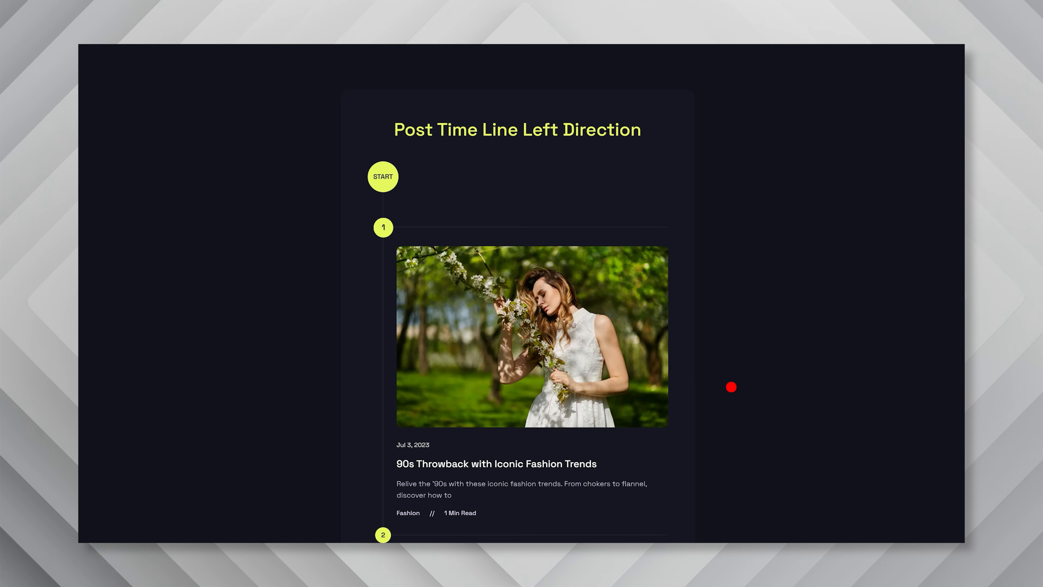
Look through the posts of the finished left-direction post timeline on the live page
scroll(740, 386, down, 4)
scroll(740, 387, down, 5)
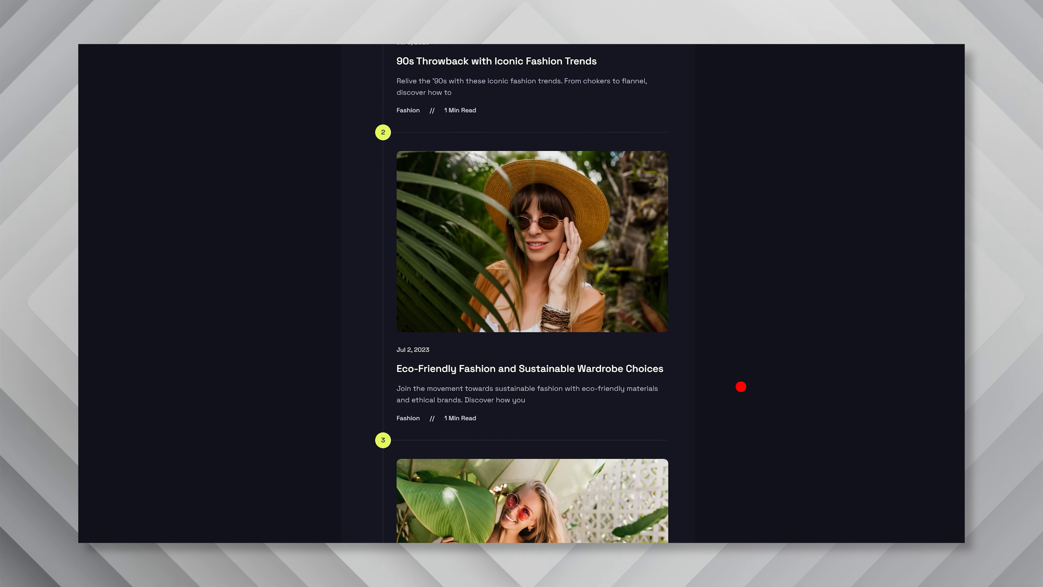